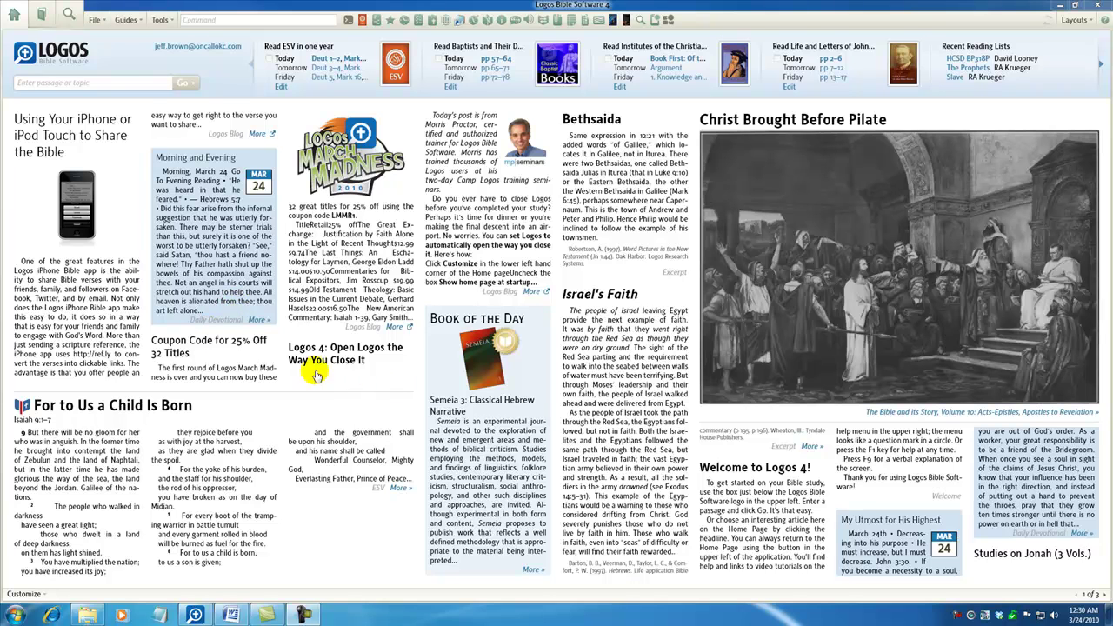
Create a new notes document and title it "Chapter 1 - Of the Holy Scriptures".
left_click(96, 20)
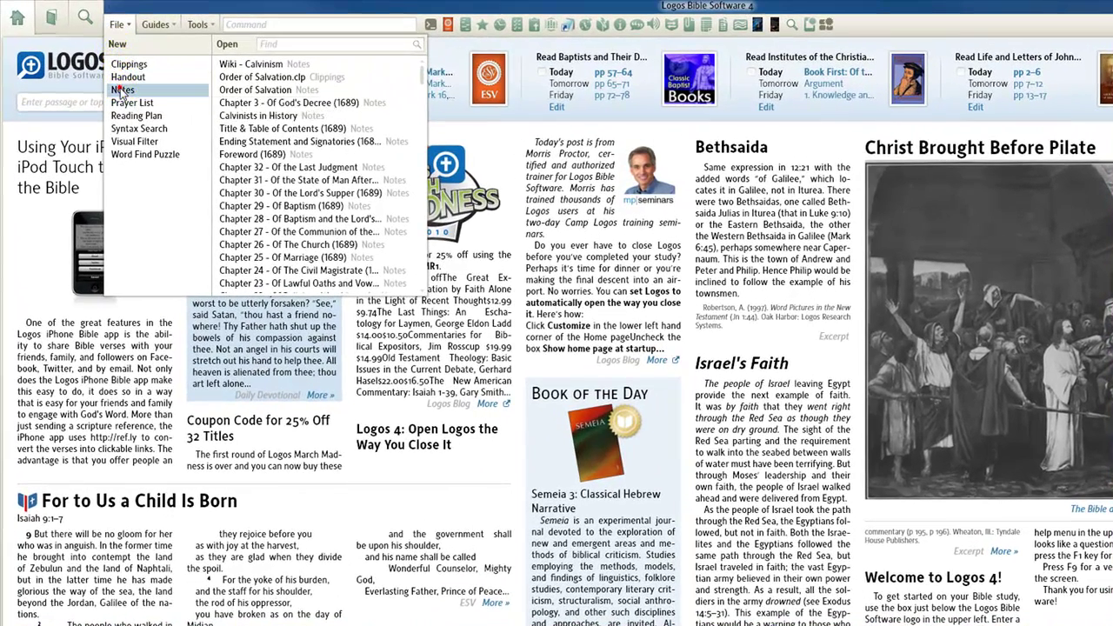
left_click(122, 90)
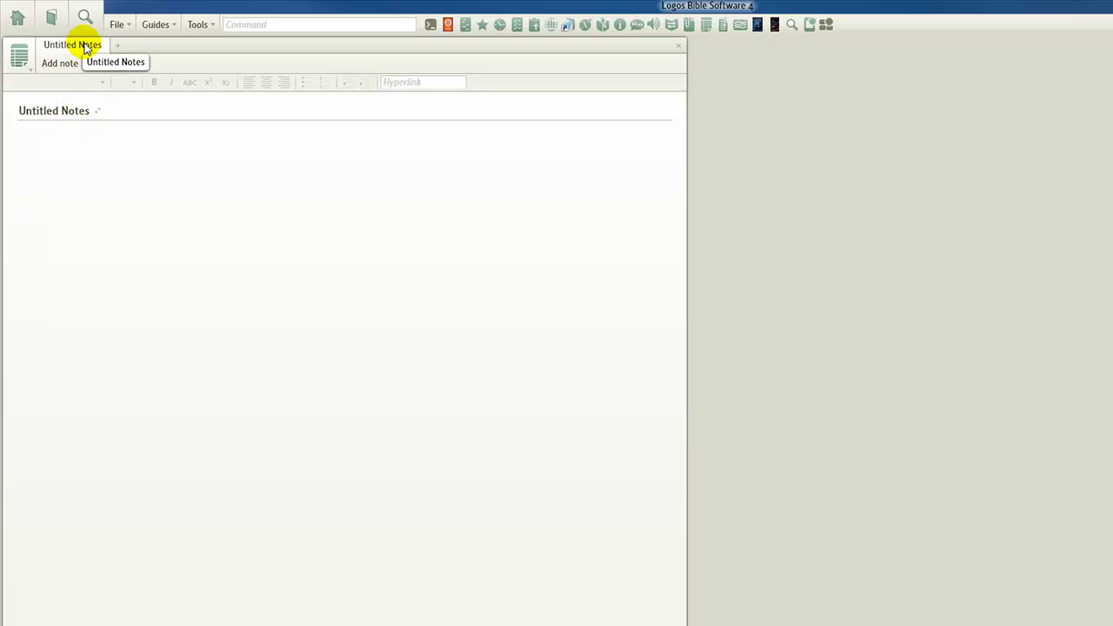
triple_click(67, 111)
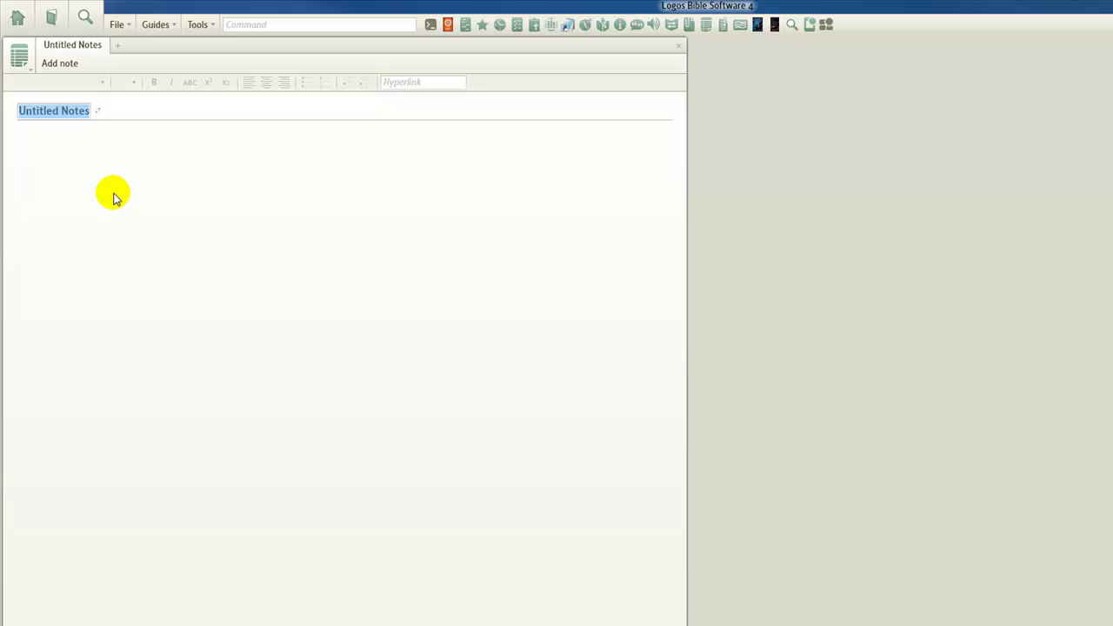
type("Chapter 1")
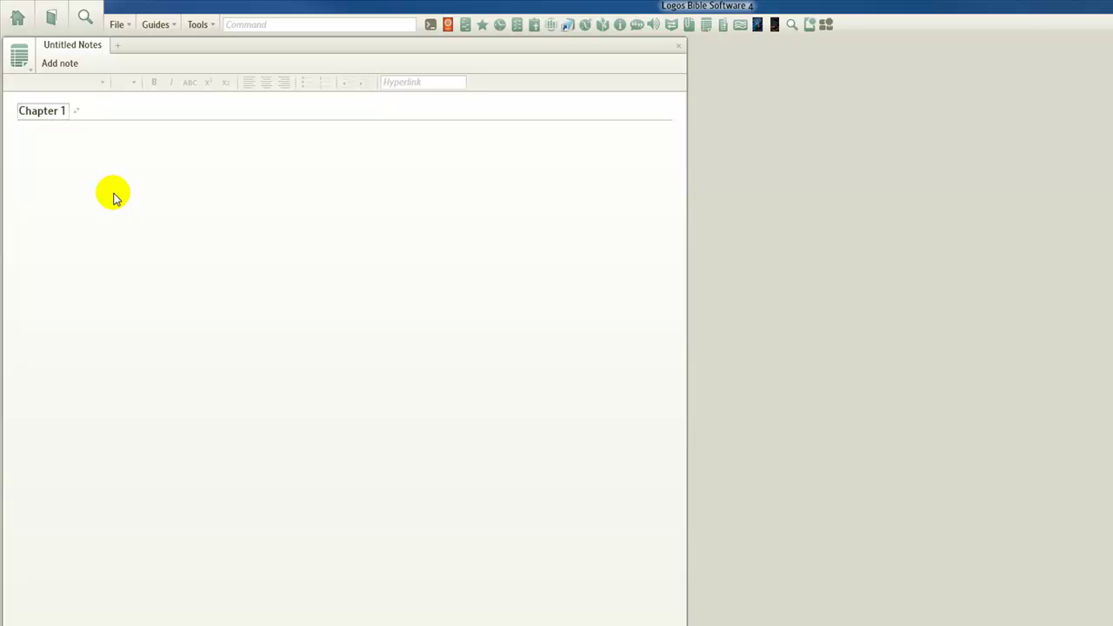
type(" - Of the Holy Script")
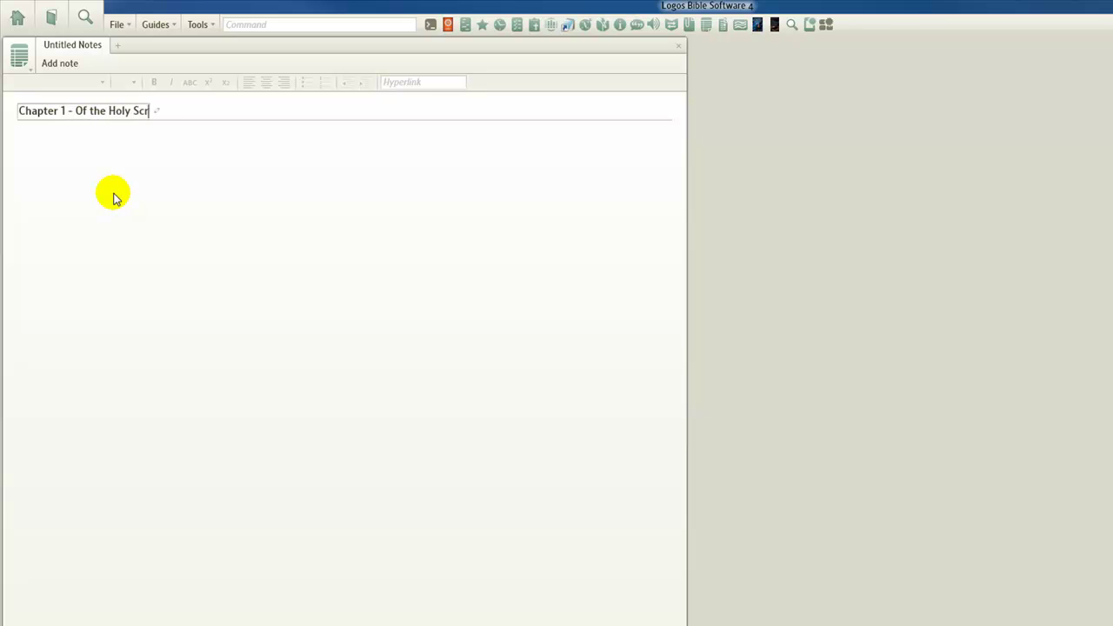
type("ures")
left_click(113, 197)
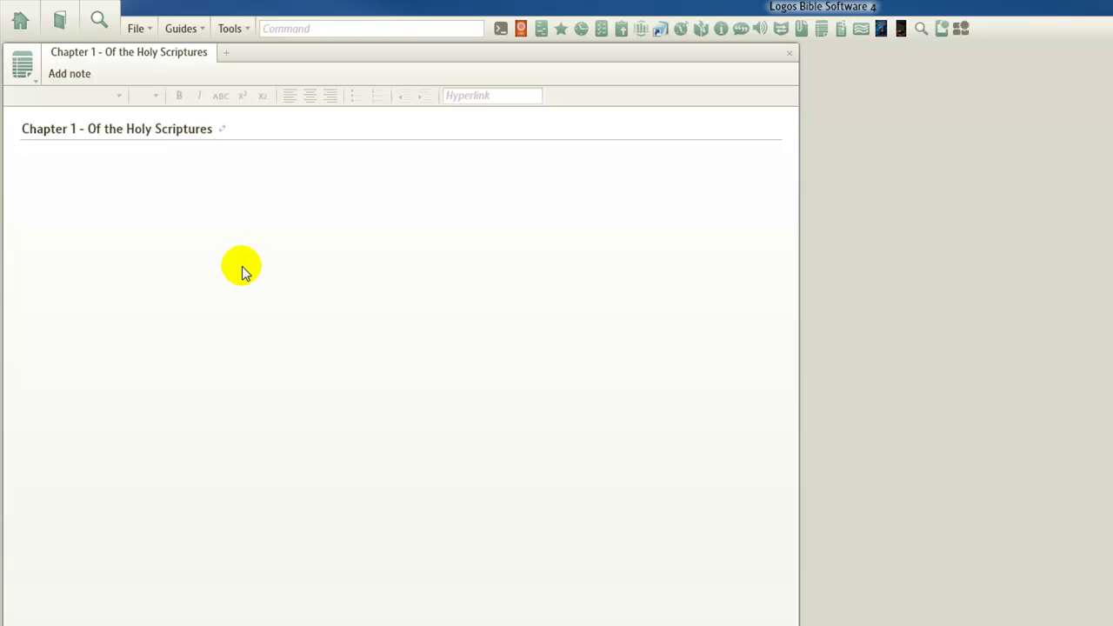
Add a note to the document and title it "Paragraph 1".
left_click(69, 74)
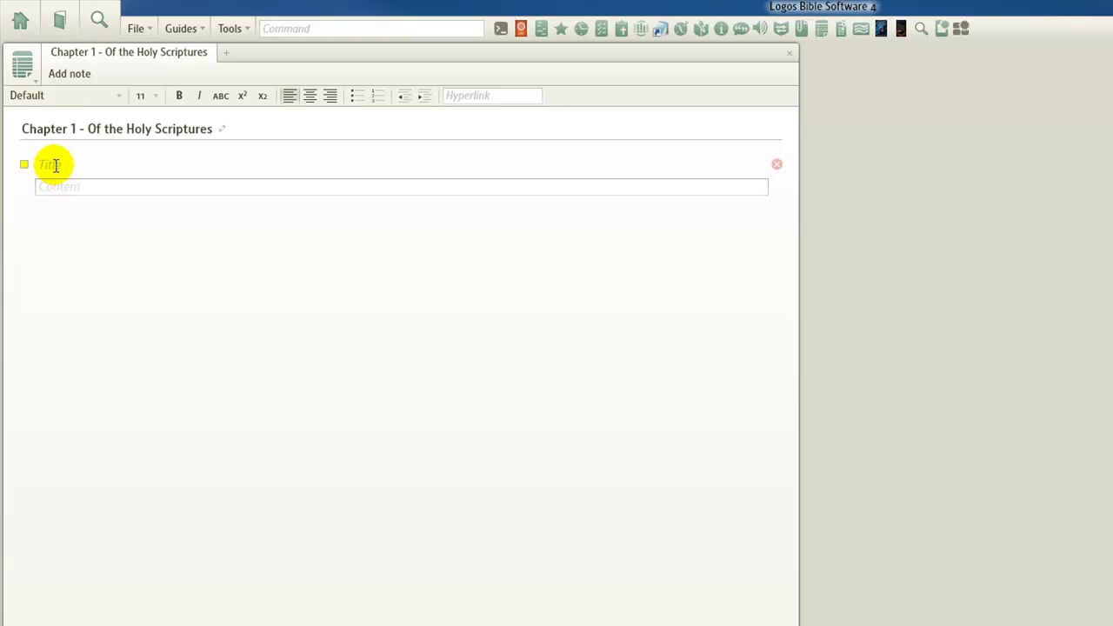
left_click(55, 165)
type("Paragr")
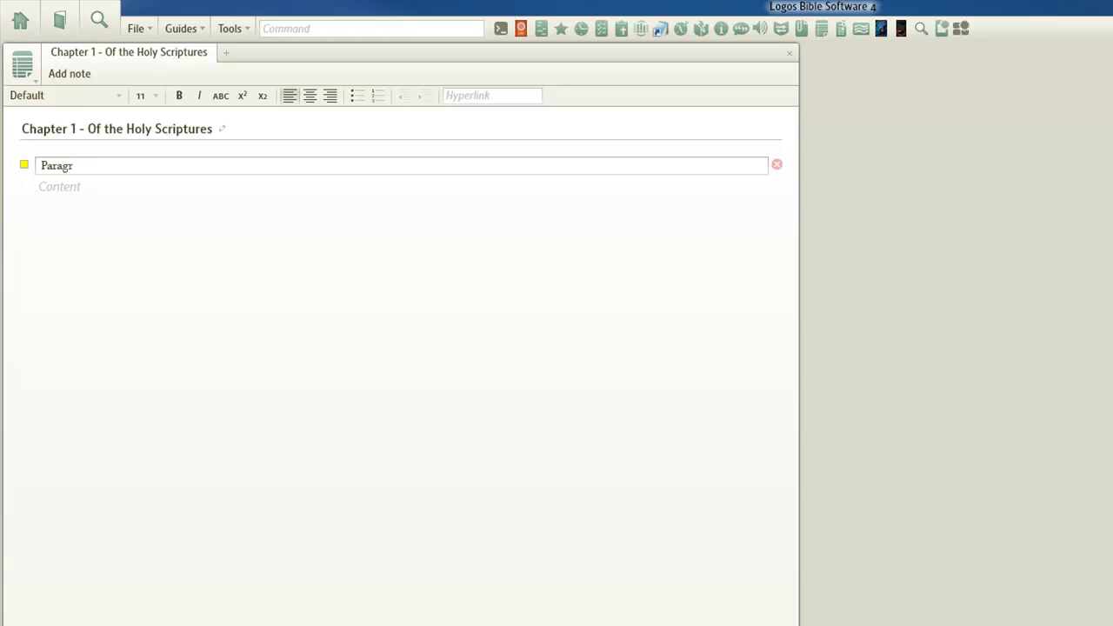
type("eph 1")
left_click(66, 273)
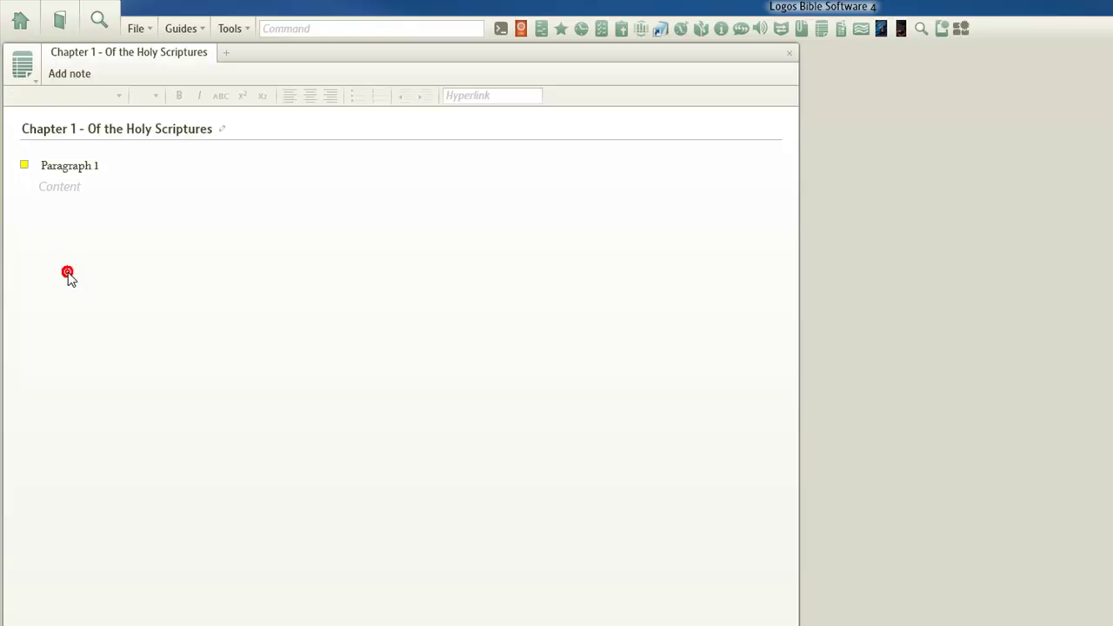
left_click(74, 193)
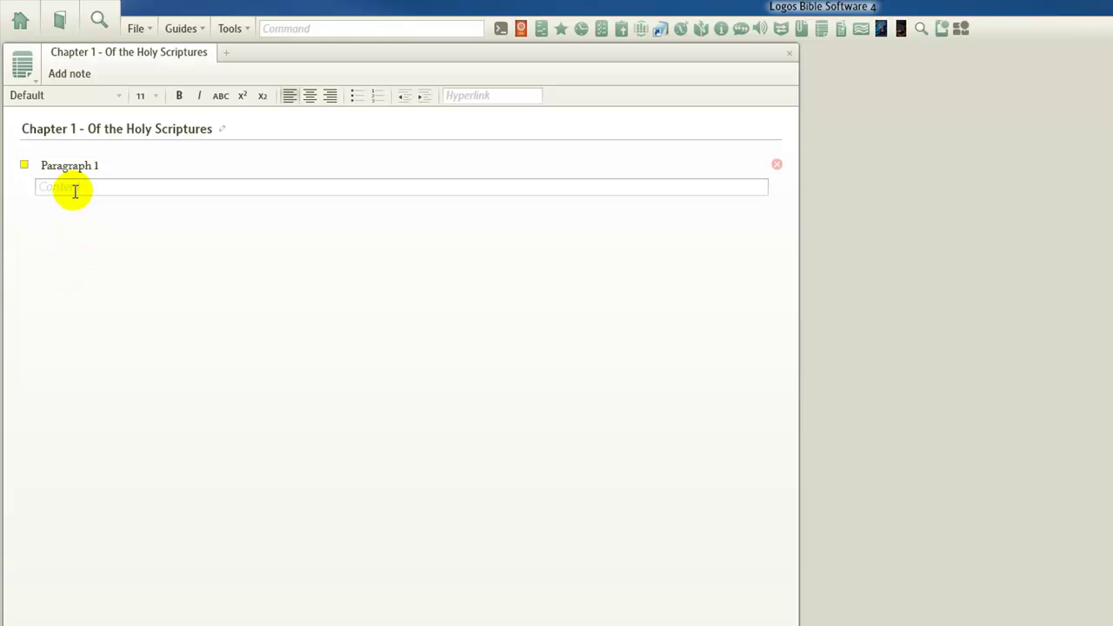
type("ksldjfksdjgksdjgk;sjgk;sJG;skjg")
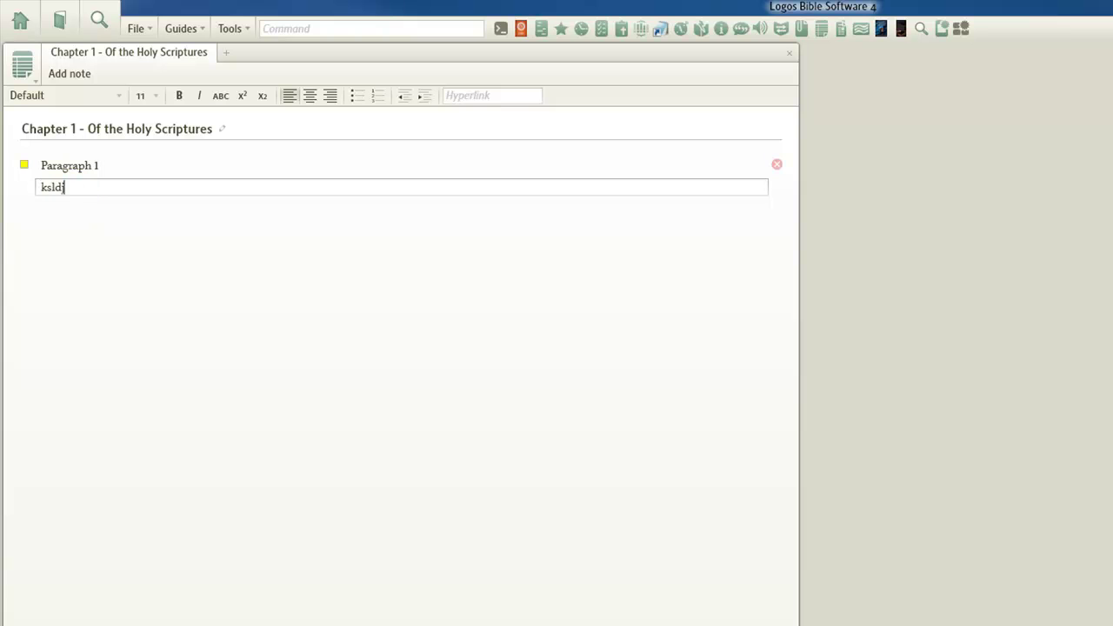
type("s;JGs;dg")
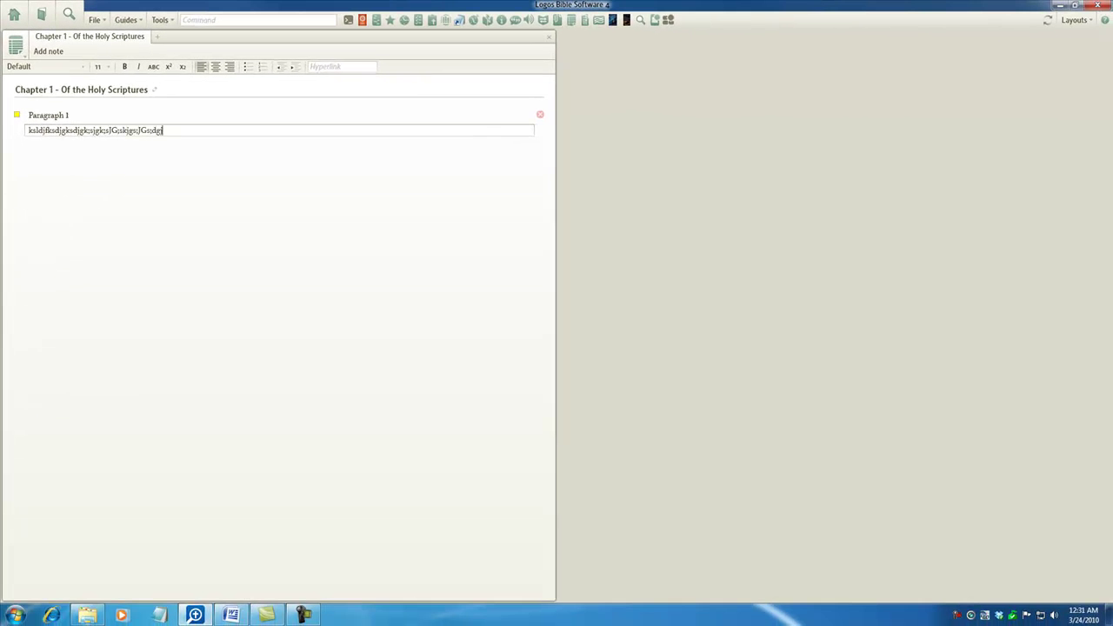
key("BackSpace")
key("BackSpace")
key("BackSpace")
key("BackSpace")
key("BackSpace")
key("BackSpace")
key("BackSpace")
key("BackSpace")
key("BackSpace")
key("BackSpace")
key("BackSpace")
key("BackSpace")
key("BackSpace")
key("BackSpace")
key("BackSpace")
key("BackSpace")
key("BackSpace")
key("BackSpace")
key("BackSpace")
key("BackSpace")
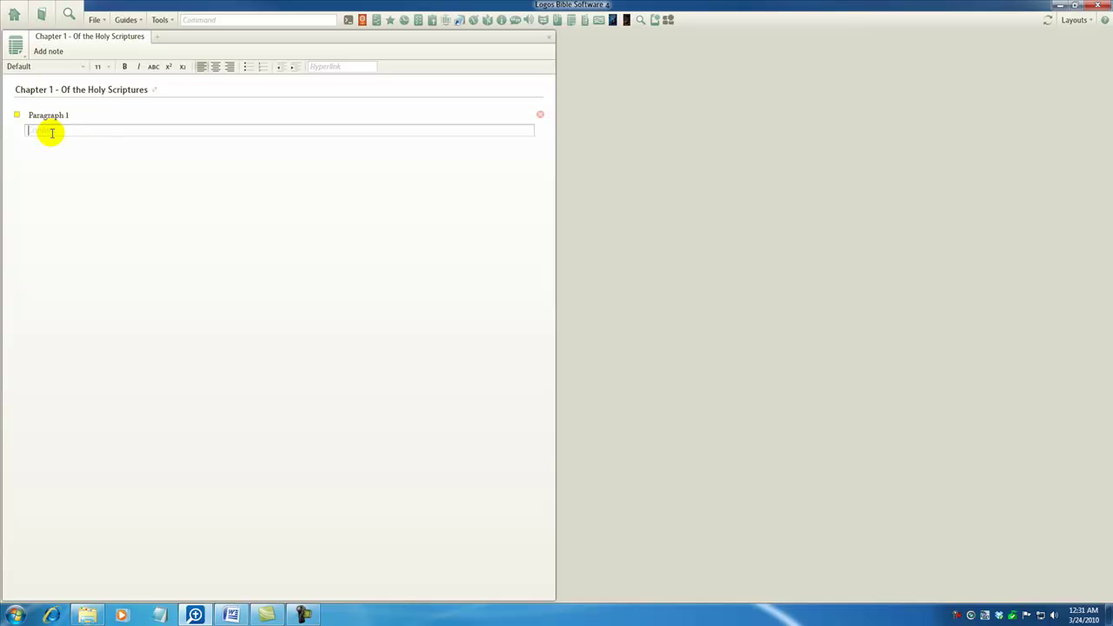
Switch to the CHAPTER 1 document in Word and copy the chapter heading and Paragraph 1 with its four reference lines.
left_click(230, 615)
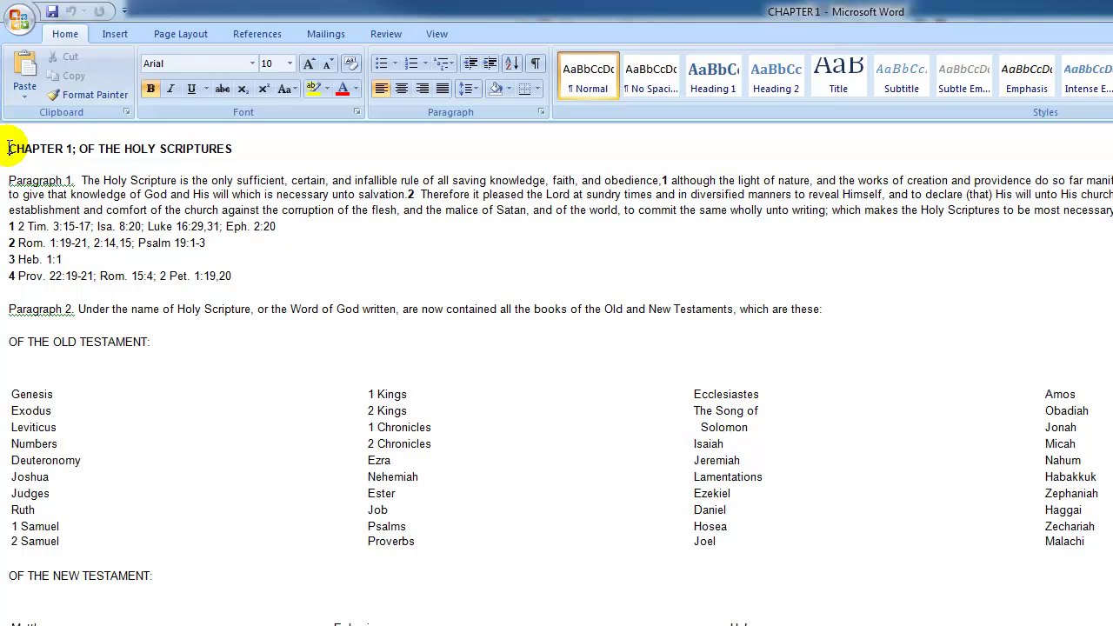
left_click_drag(9, 148, 240, 275)
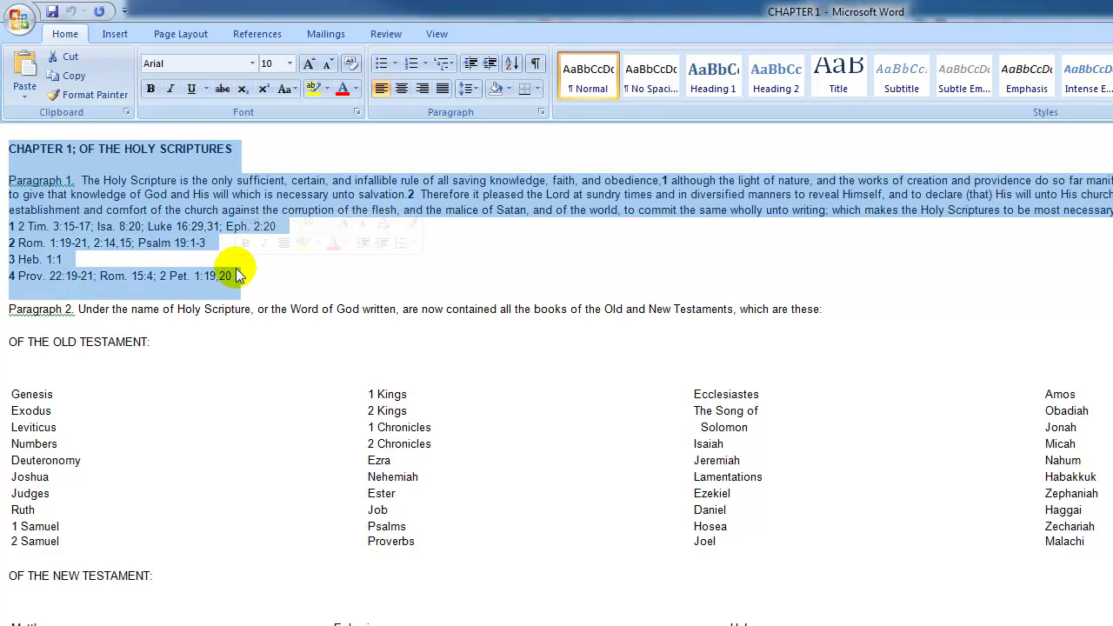
right_click(146, 197)
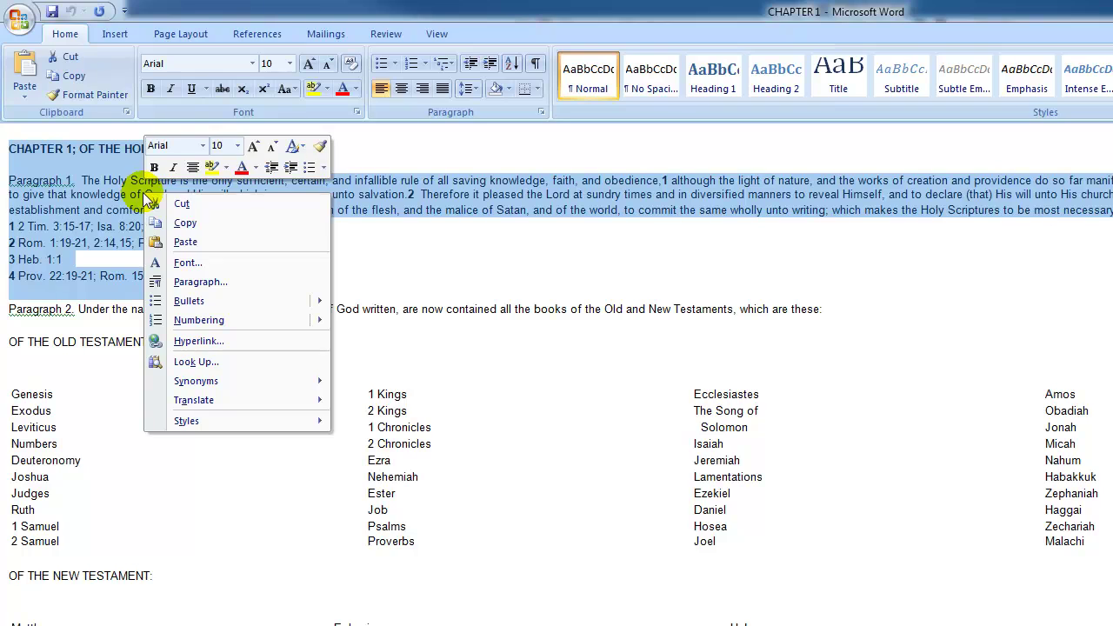
left_click(186, 224)
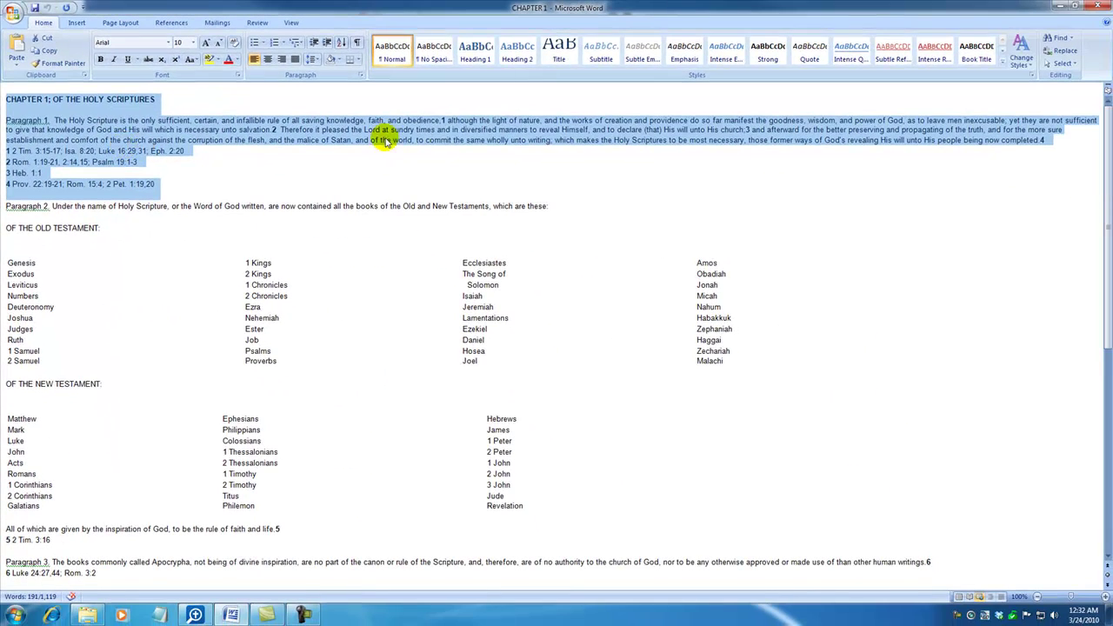
Return to Logos Bible Software and paste the copied text into the content of the "Paragraph 1" note.
left_click(1058, 7)
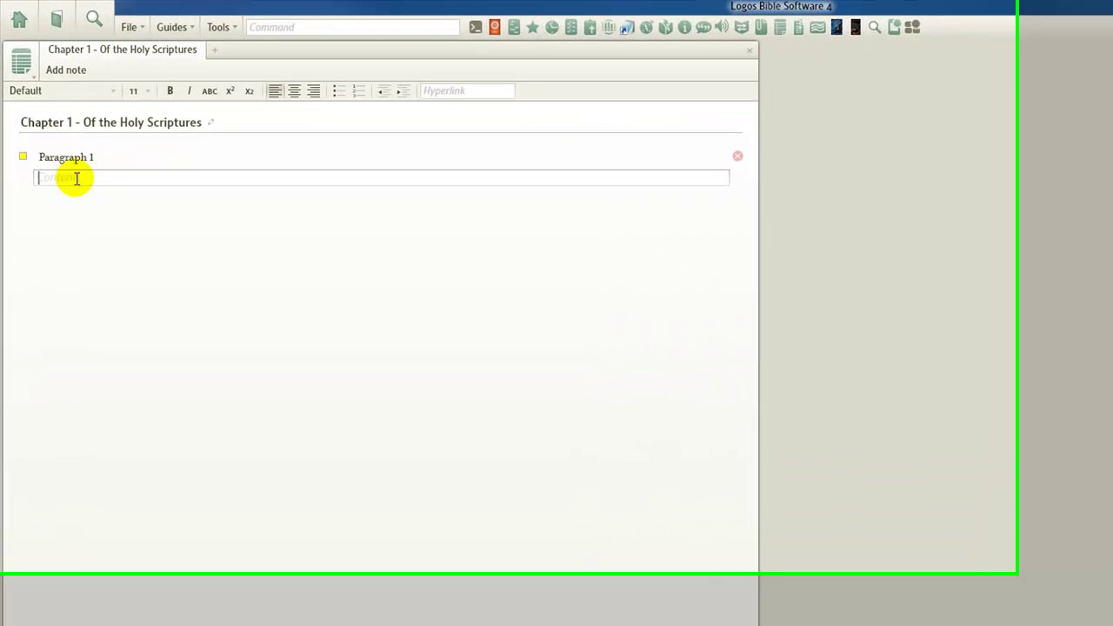
right_click(73, 180)
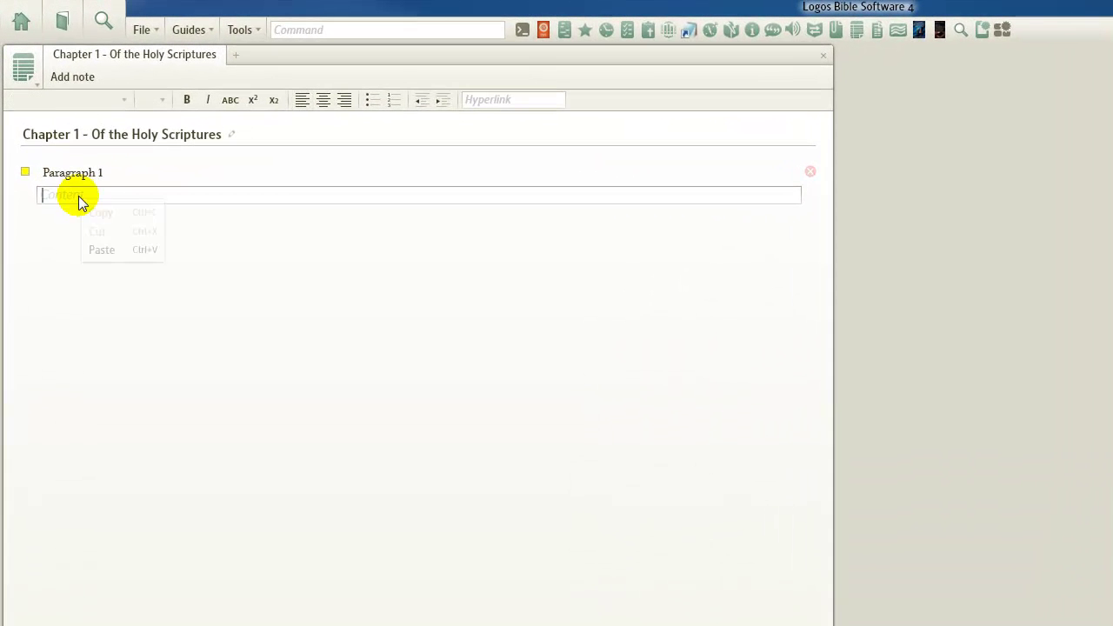
left_click(102, 249)
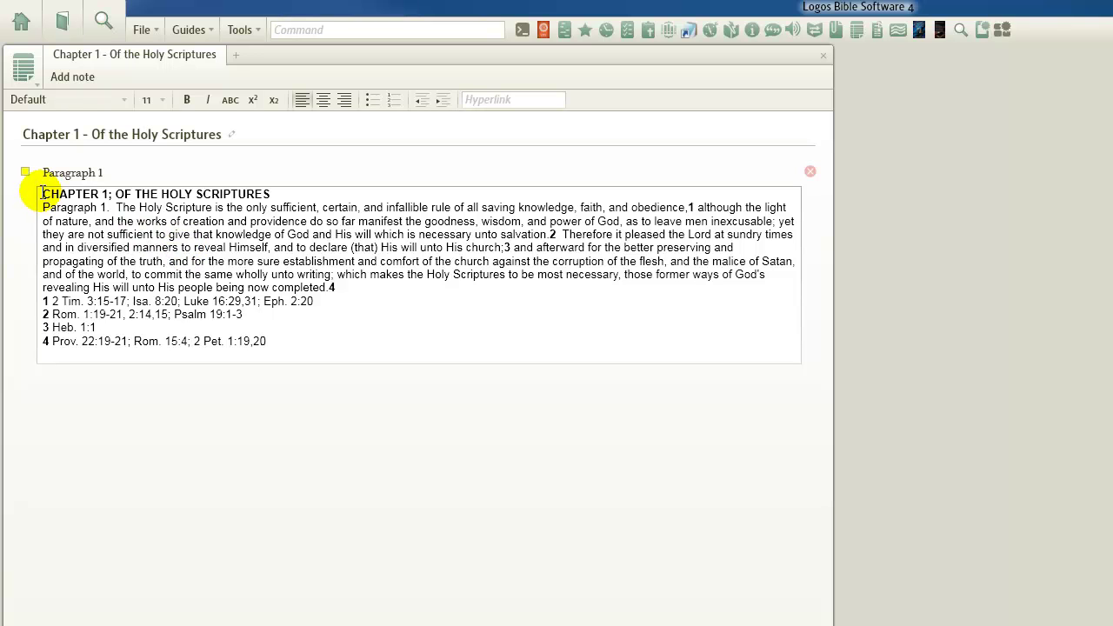
Delete the pasted "CHAPTER 1; OF THE HOLY SCRIPTURES" heading and insert a blank line above the numbered scripture references.
left_click_drag(42, 193, 271, 193)
key("Delete")
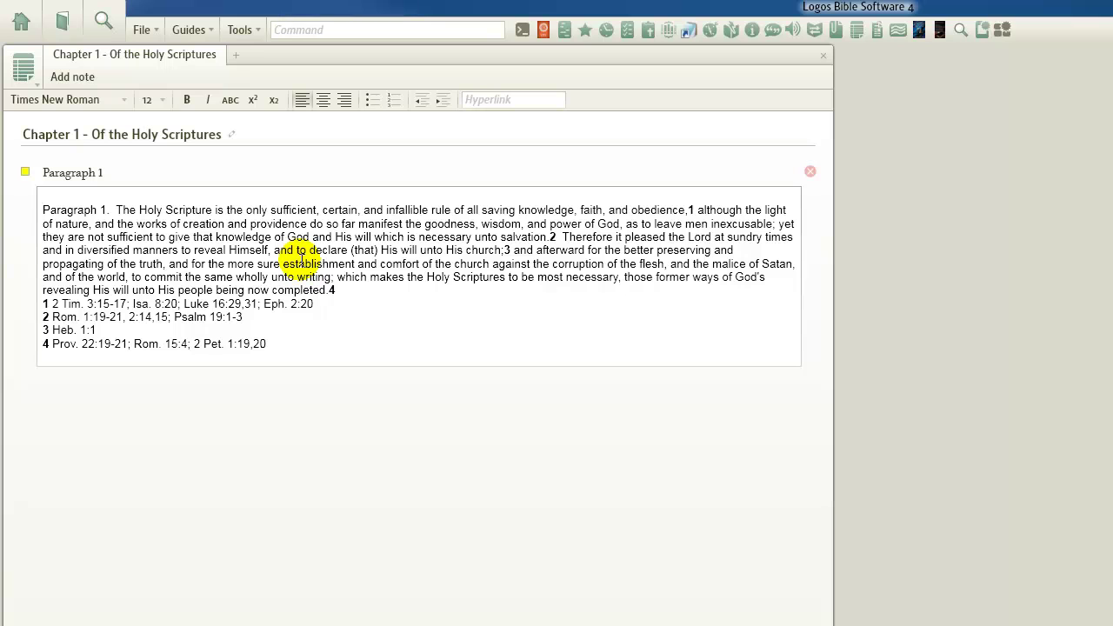
key("Down")
key("Down")
key("Down")
key("Down")
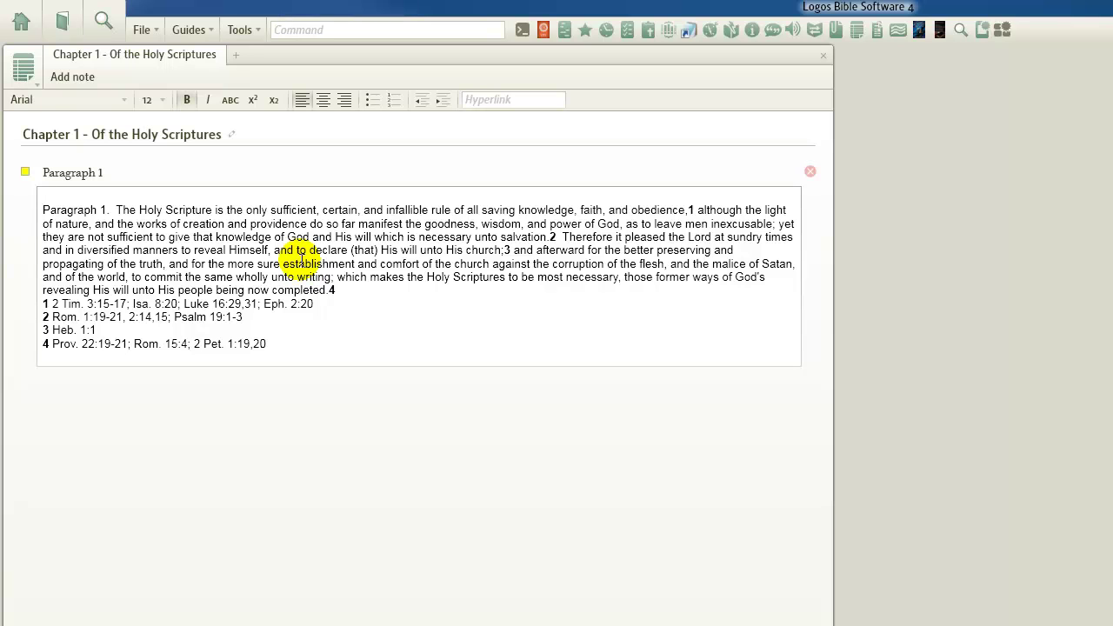
key("Return")
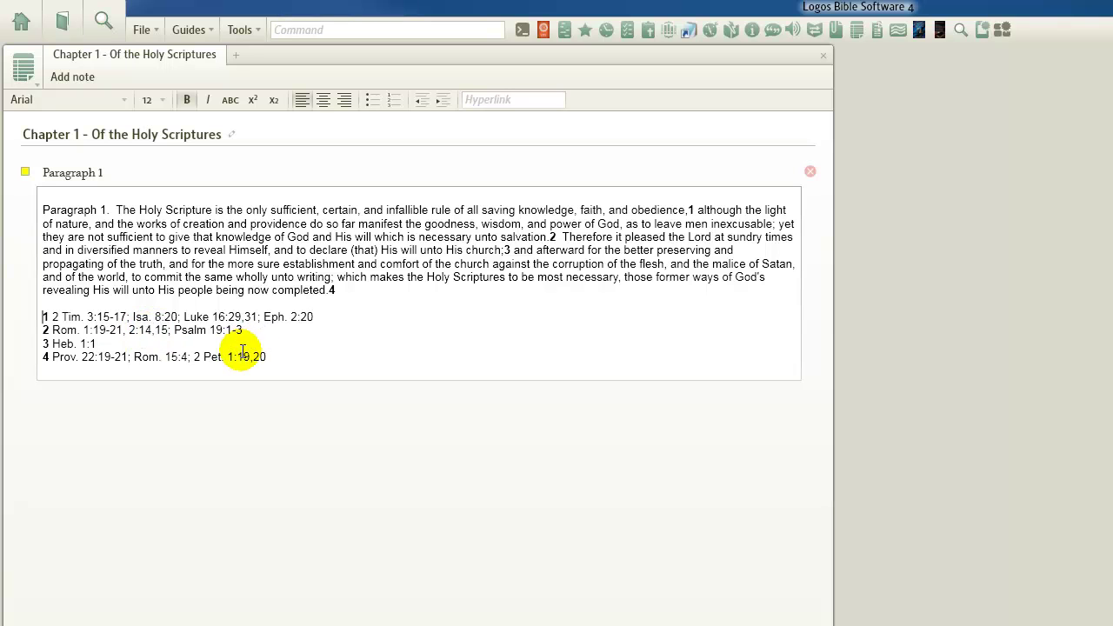
Turn the scripture references in all four numbered lines into links by adding a space at the end of each line.
left_click(311, 318)
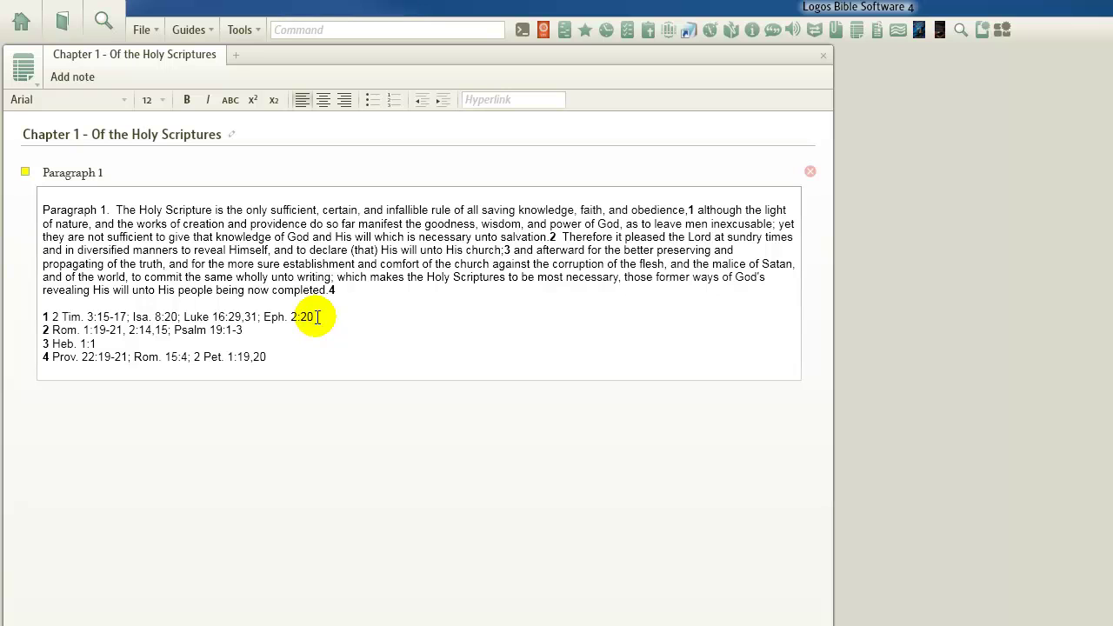
left_click(315, 317)
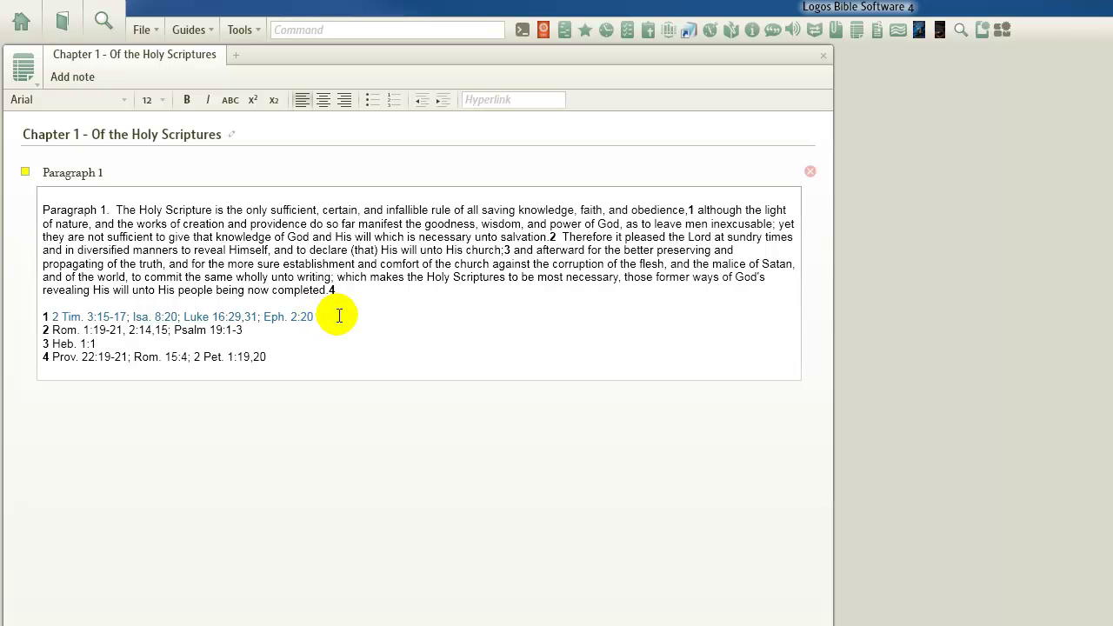
mouse_move(279, 317)
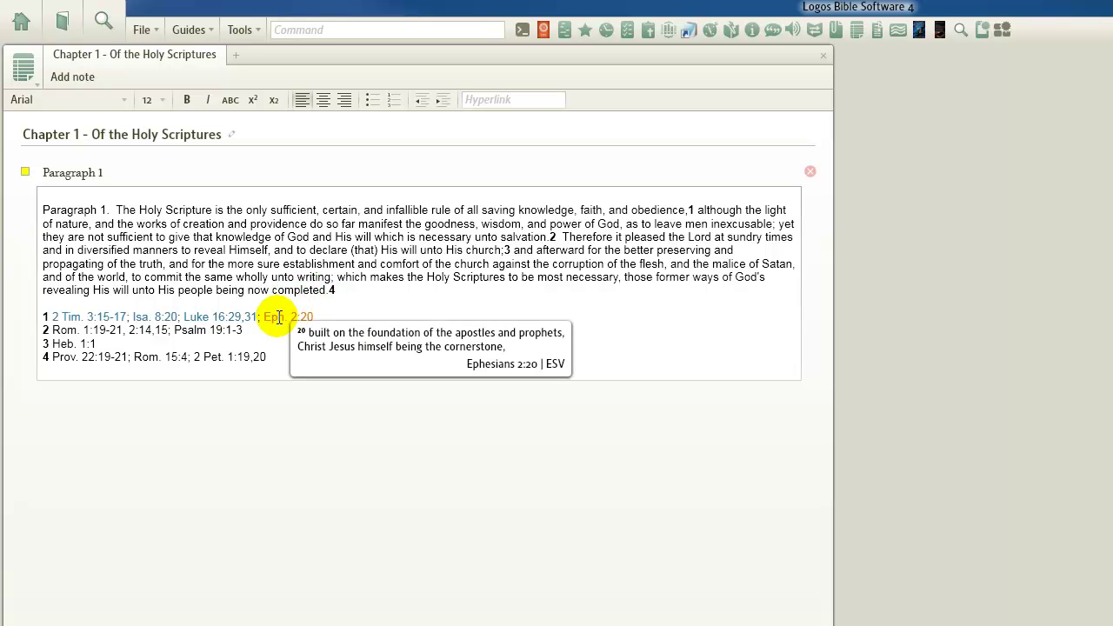
mouse_move(242, 319)
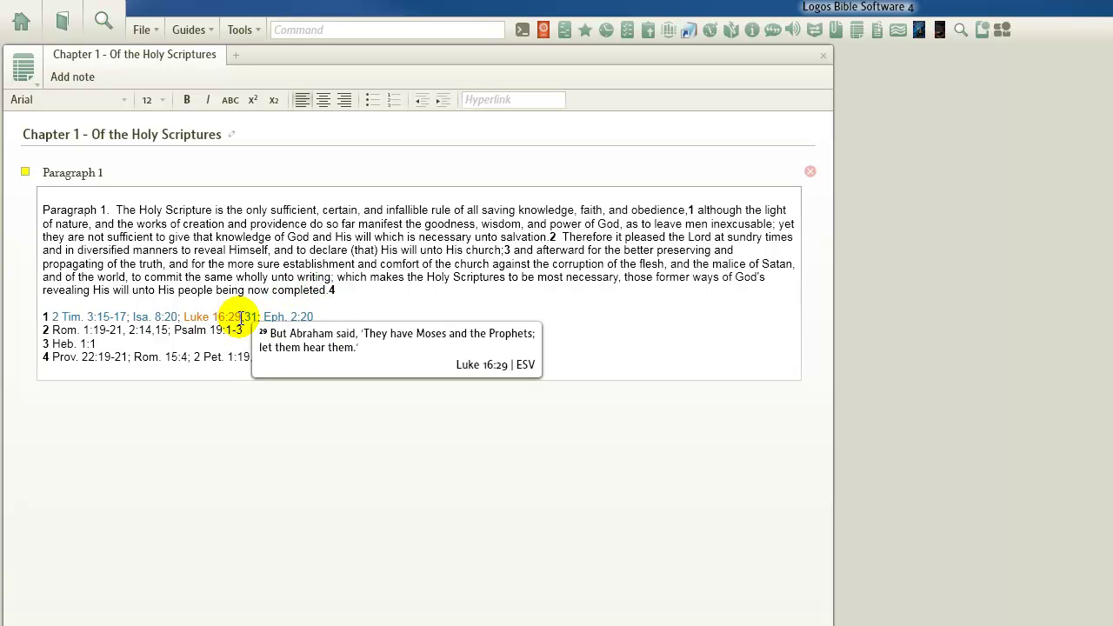
mouse_move(135, 318)
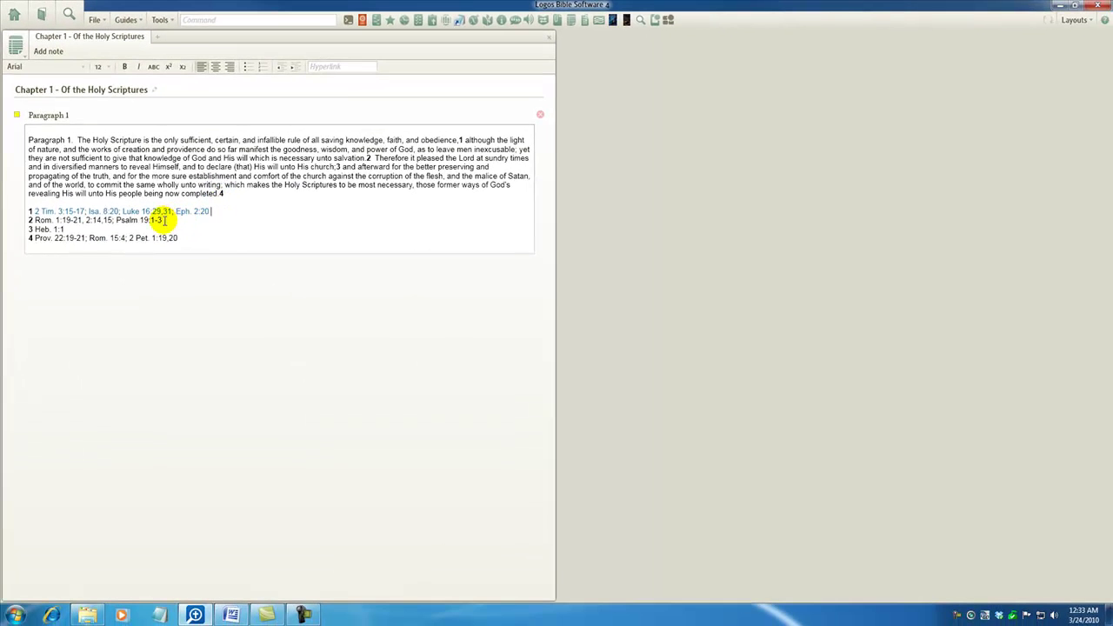
left_click(161, 220)
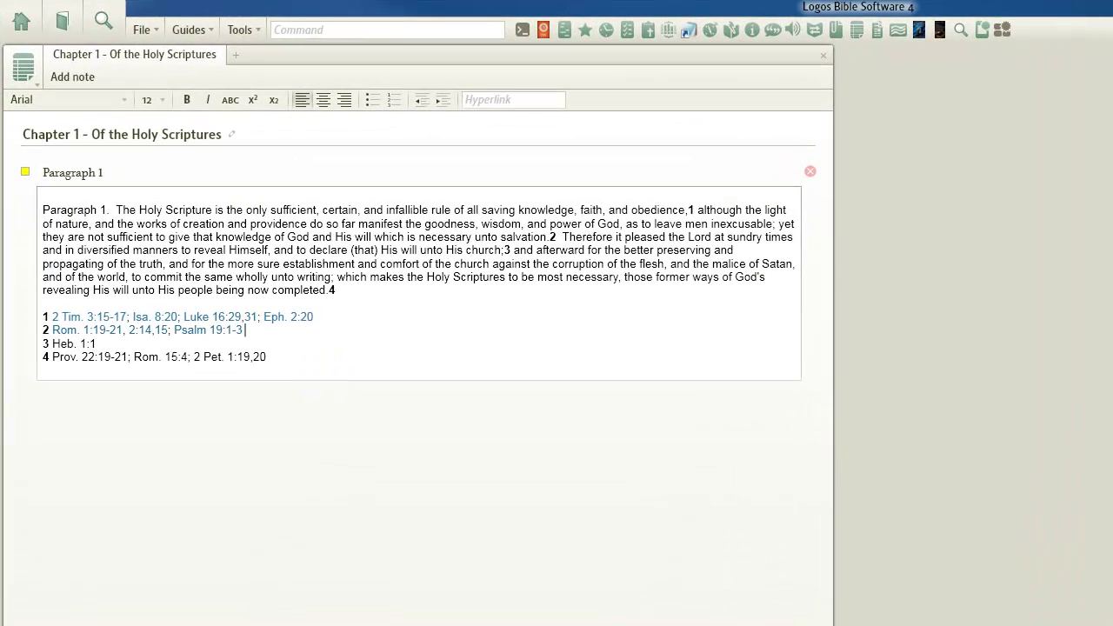
left_click(94, 344)
left_click(262, 356)
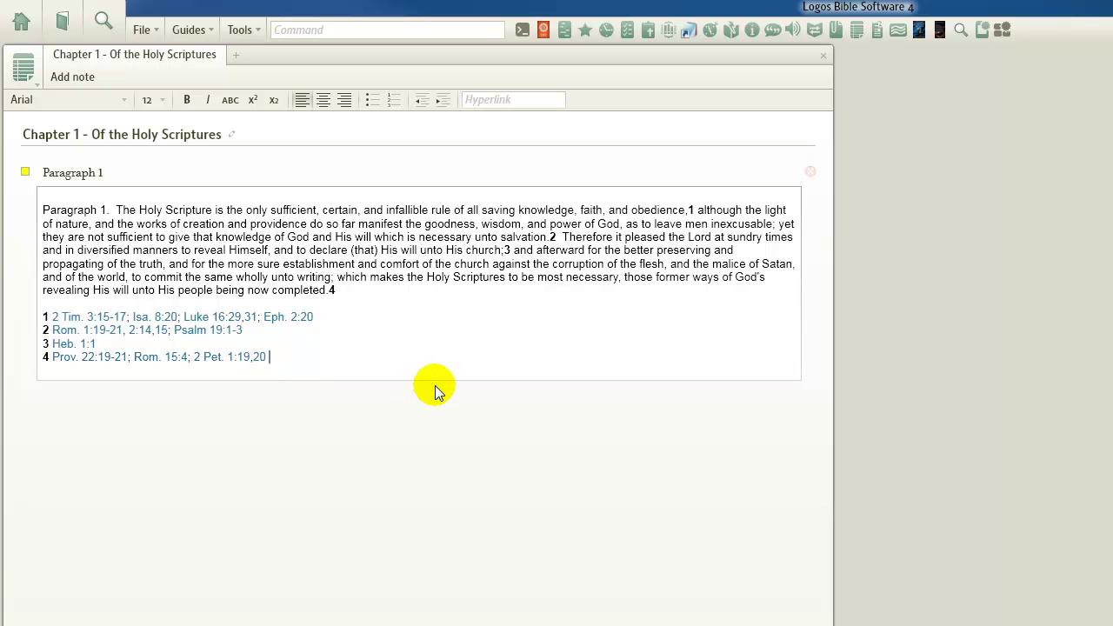
left_click(283, 470)
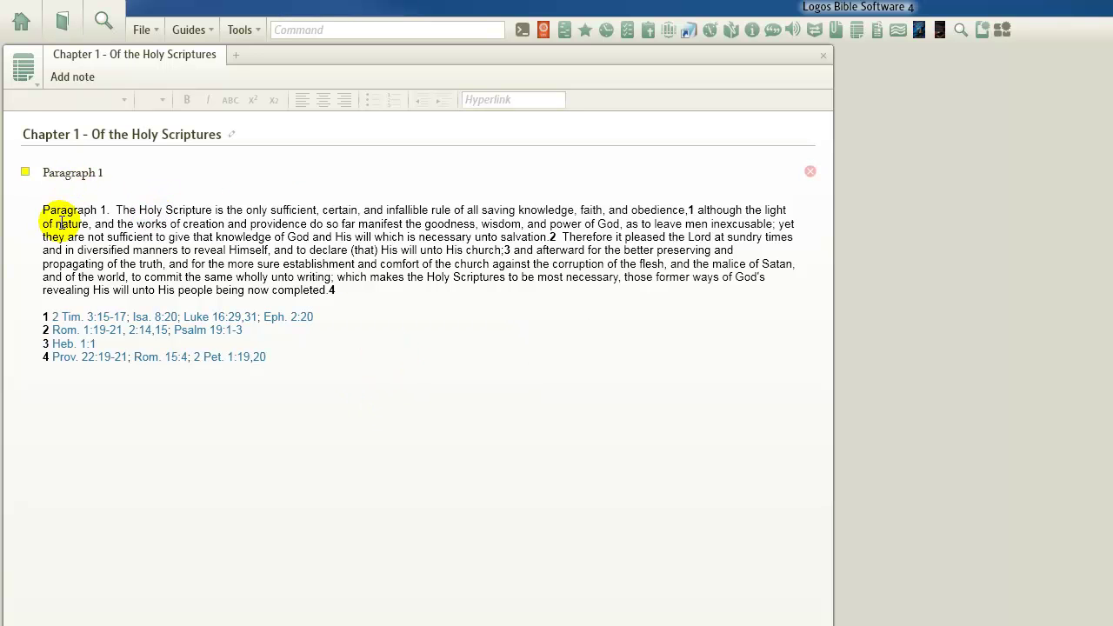
Add a second note below the first and title it "Paragraph 2".
left_click(78, 81)
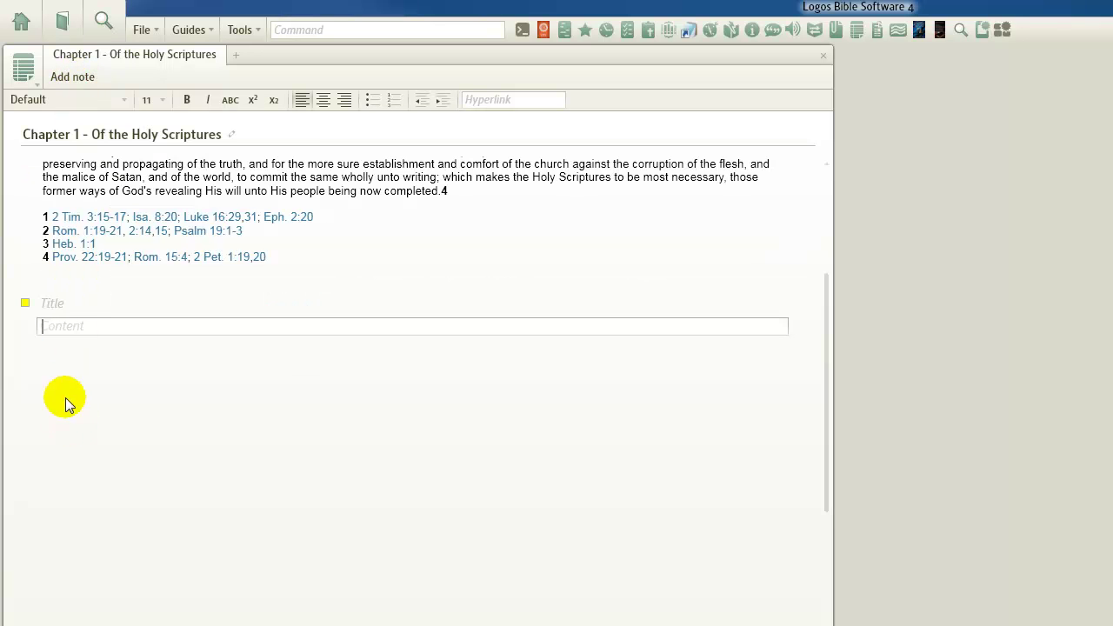
left_click(50, 303)
type("Paragraph")
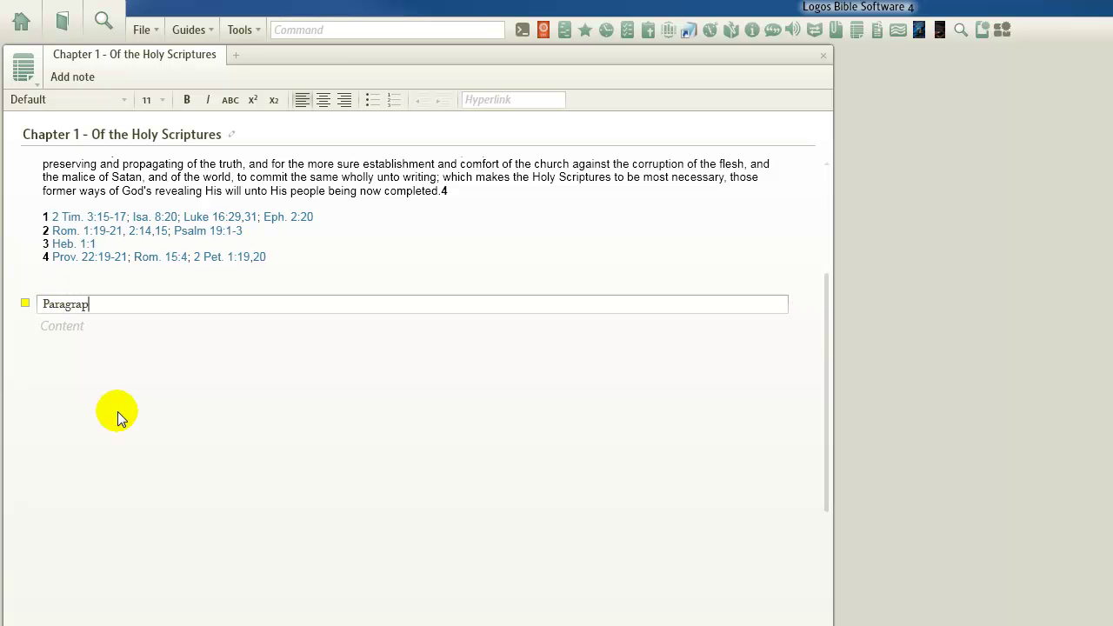
type(" 2")
Switch to Word and copy all of Paragraph 2, from its opening words through the "5 2 Tim. 3:16" reference line.
left_click(64, 326)
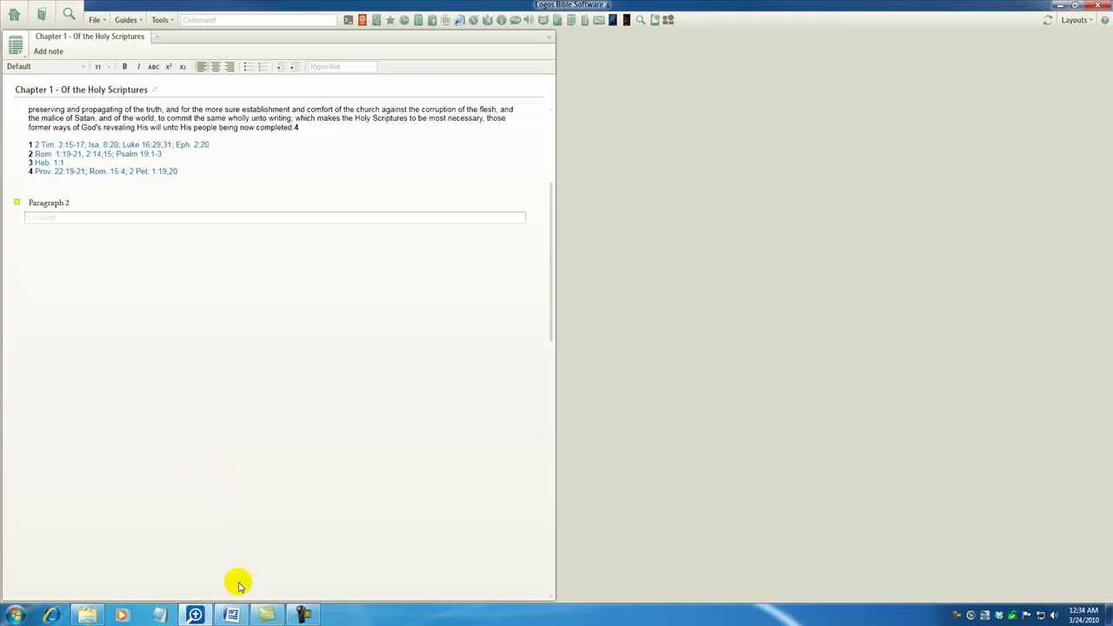
left_click(231, 615)
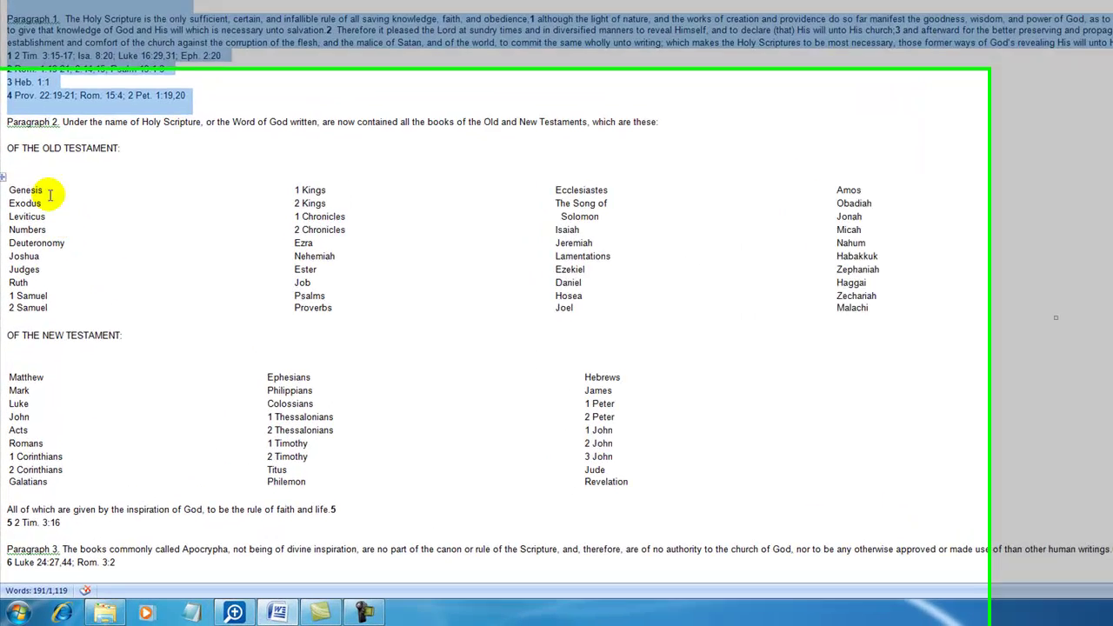
left_click(5, 205)
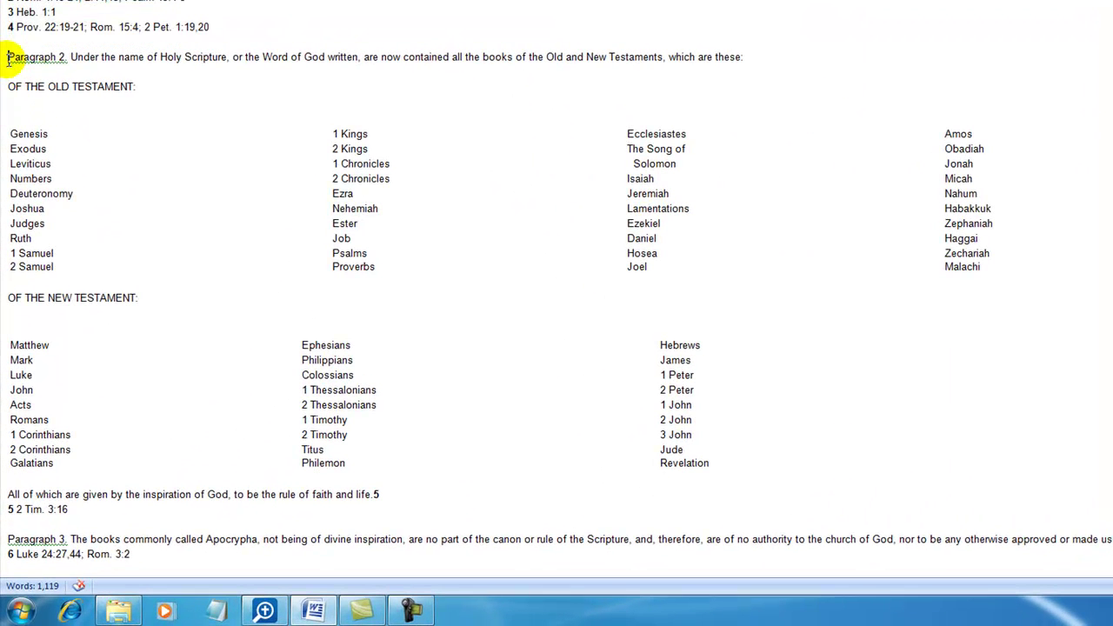
left_click_drag(5, 56, 76, 86)
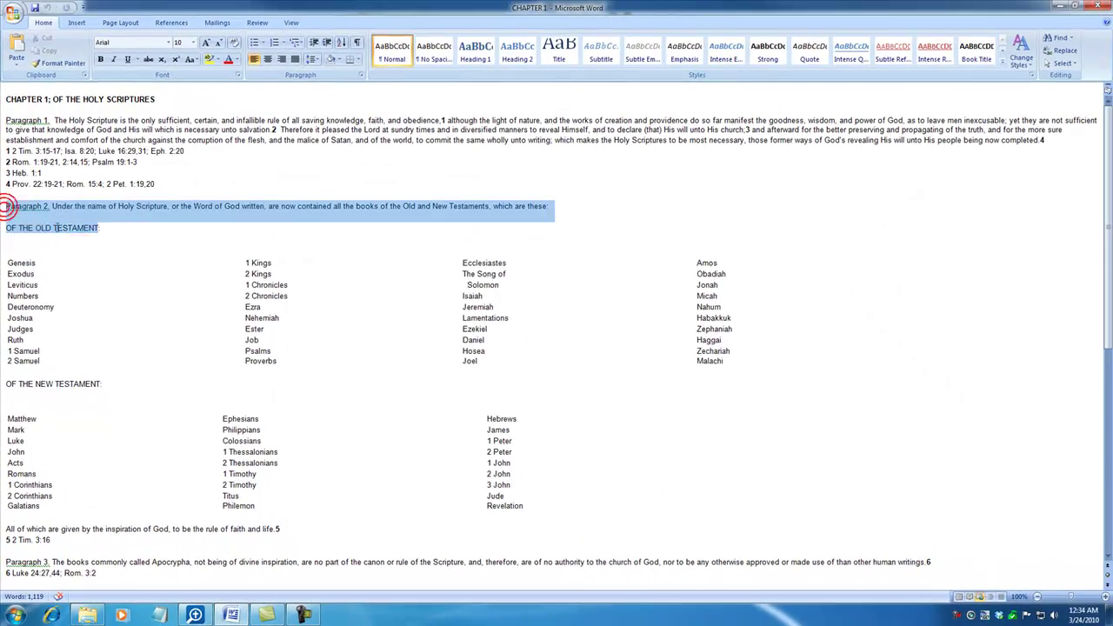
left_click_drag(56, 227, 192, 534)
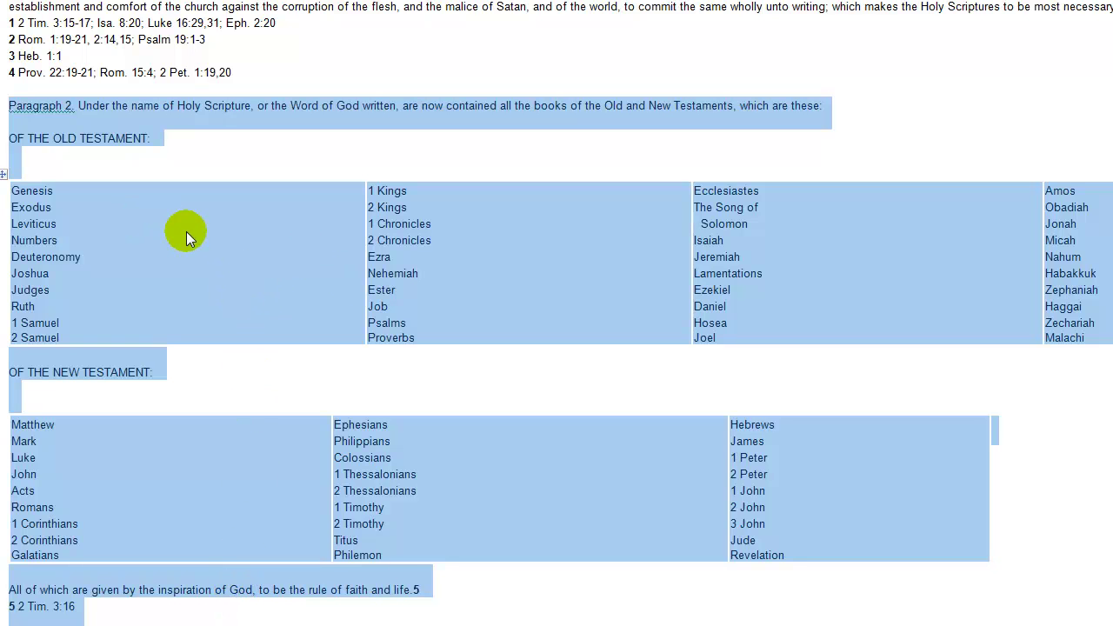
right_click(222, 249)
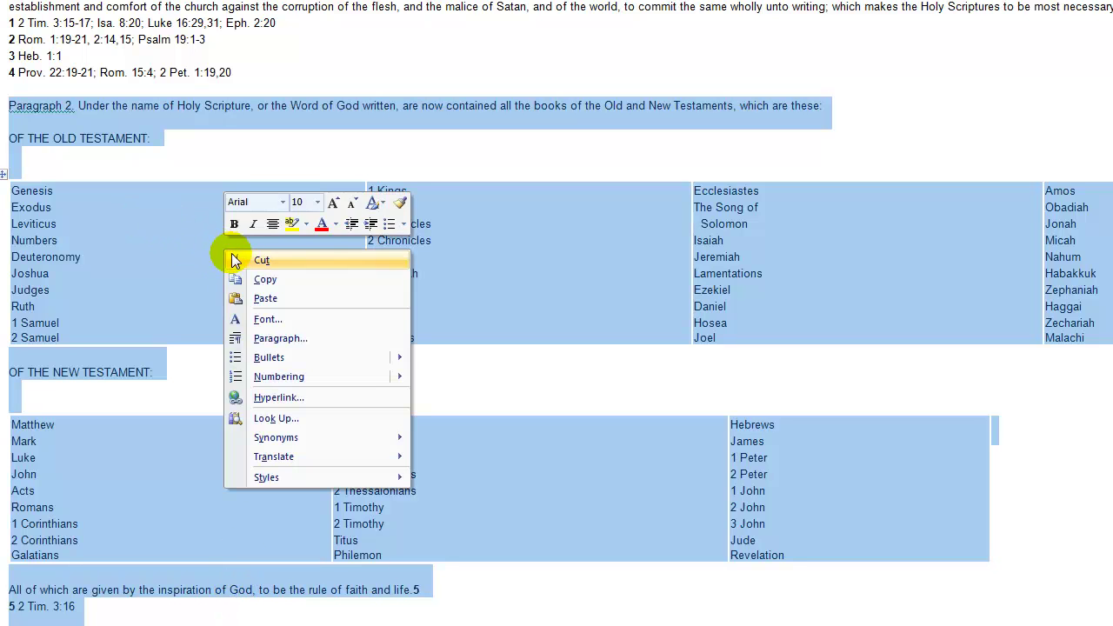
left_click(259, 279)
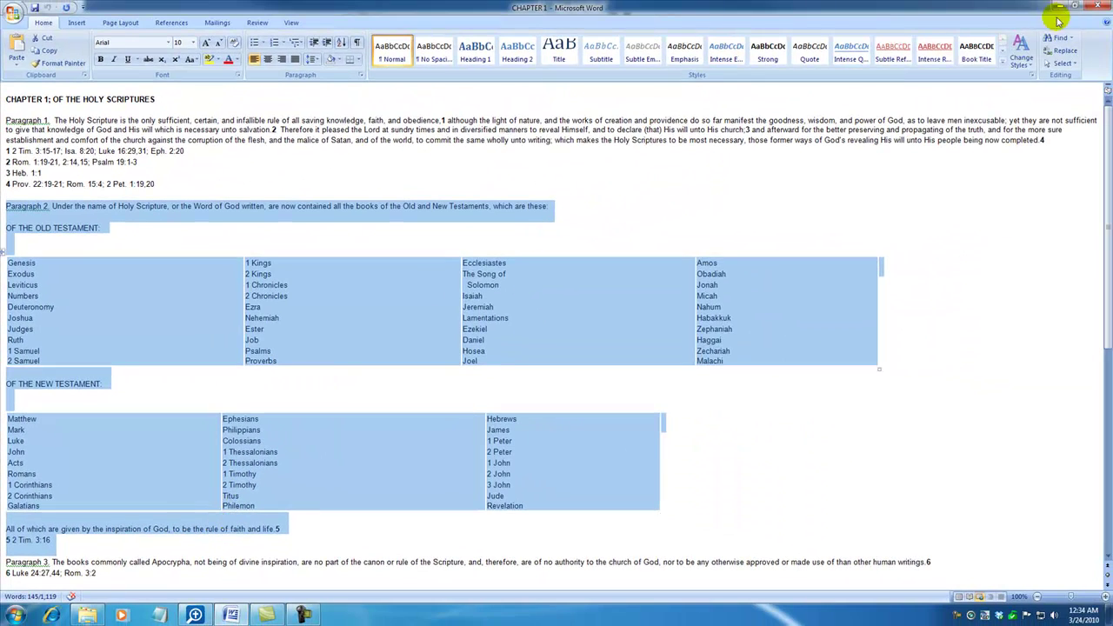
Return to Logos Bible Software and paste the copied text into the content of the "Paragraph 2" note.
left_click(1059, 8)
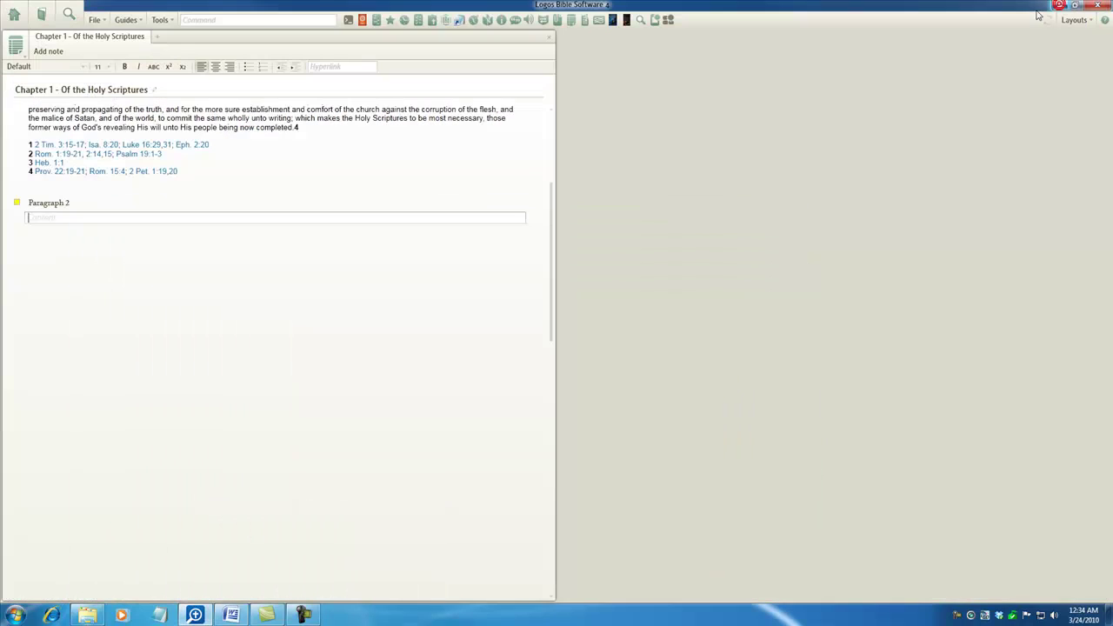
left_click(42, 218)
right_click(38, 218)
left_click(74, 173)
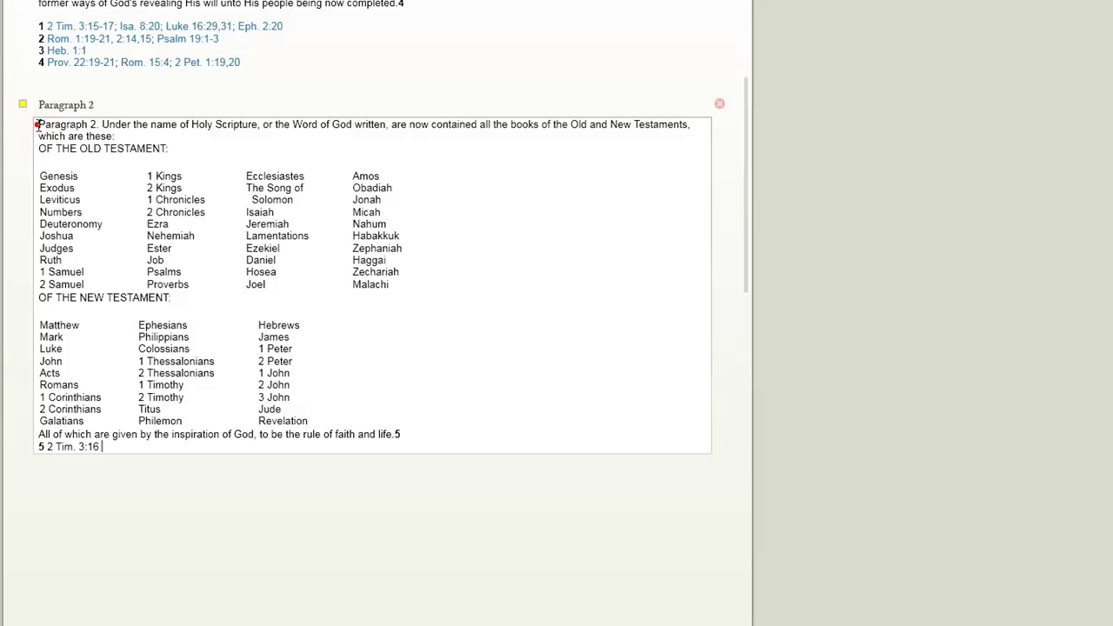
Insert blank lines in the Paragraph 2 note above its opening sentence, "OF THE OLD TESTAMENT:" and "OF THE NEW TESTAMENT:".
left_click(39, 124)
key("Return")
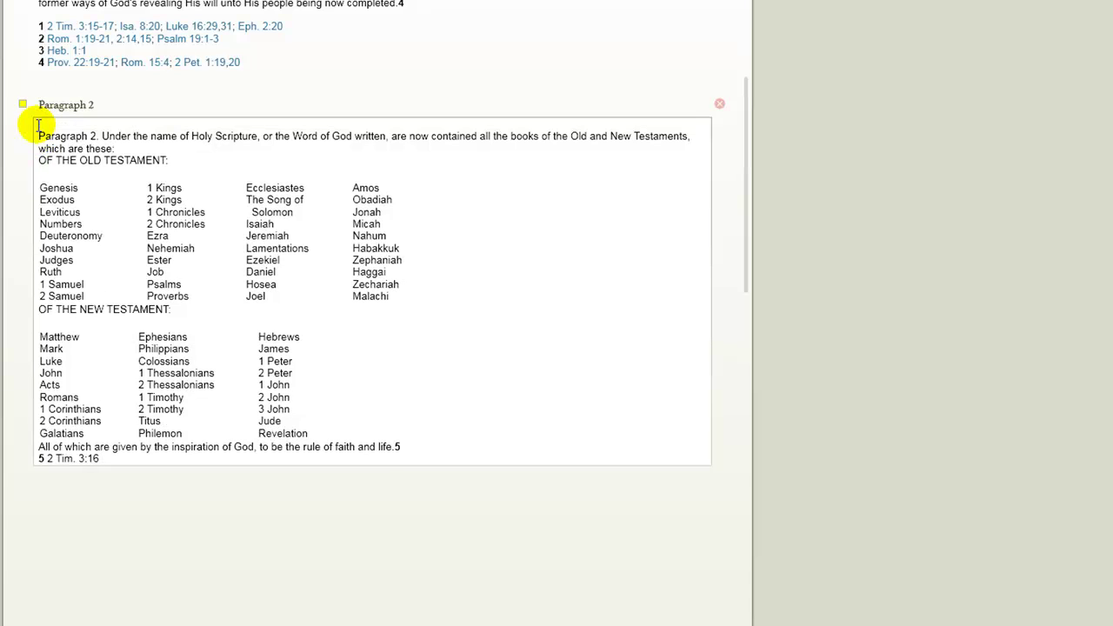
key("Down")
key("Return")
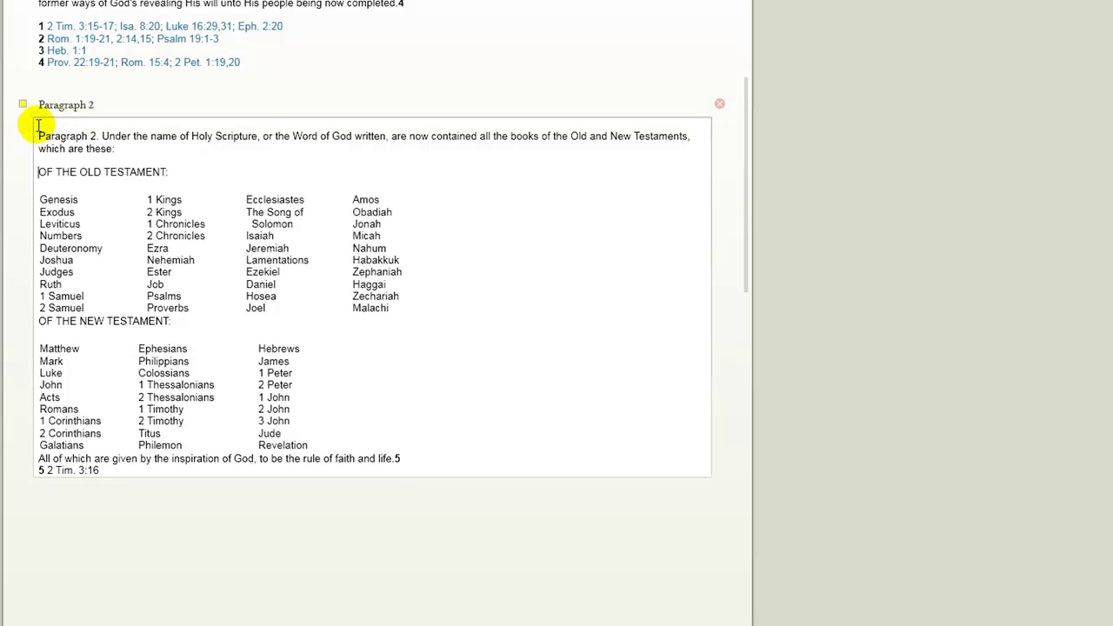
key("Down")
key("Down")
key("Down")
key("Down")
key("Down")
key("Down")
key("Down")
key("Down")
key("Down")
key("Down")
key("Down")
key("Down")
key("Return")
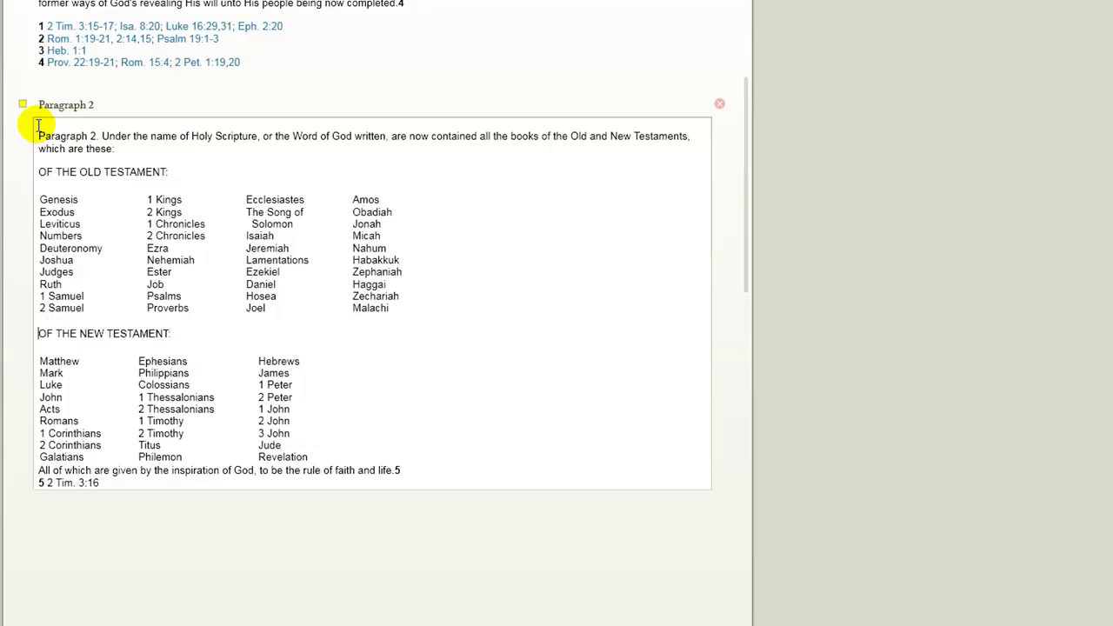
Insert blank lines above the closing sentence "All of which are given by the inspiration of God" and above the numbered scripture reference.
key("Down")
key("Down")
key("Down")
key("Down")
key("Down")
key("Down")
key("Down")
key("Down")
key("Down")
key("Down")
key("Down")
key("Return")
key("Down")
key("Return")
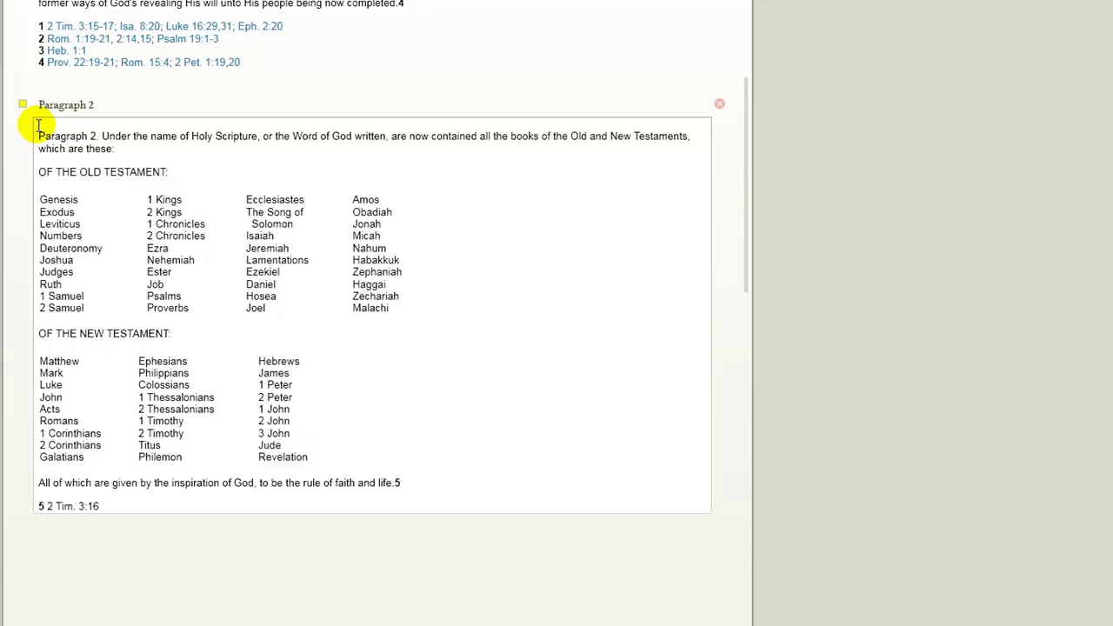
Turn the 2 Tim. 3:16 reference on the last line of the Paragraph 2 note into a link.
key("Right")
key("Right")
key("Right")
key("Right")
key("Right")
key("Right")
key("Right")
key("Right")
key("Right")
key("Right")
key("Right")
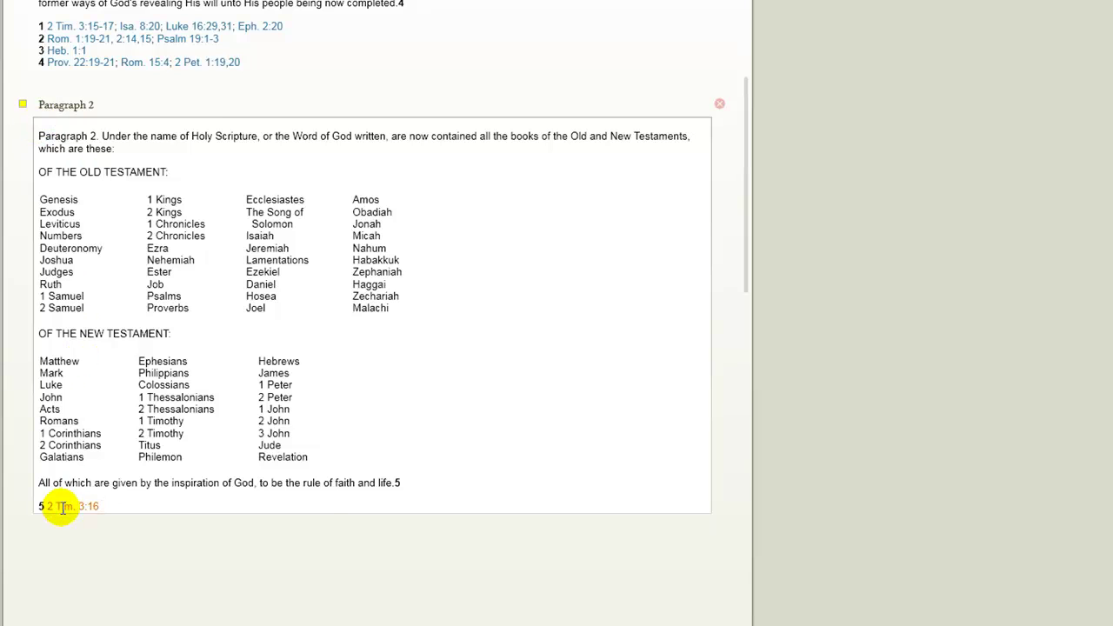
Preview the verse text behind the 2 Tim. 3:16 link, leave the note and review both notes from Paragraph 1.
mouse_move(61, 507)
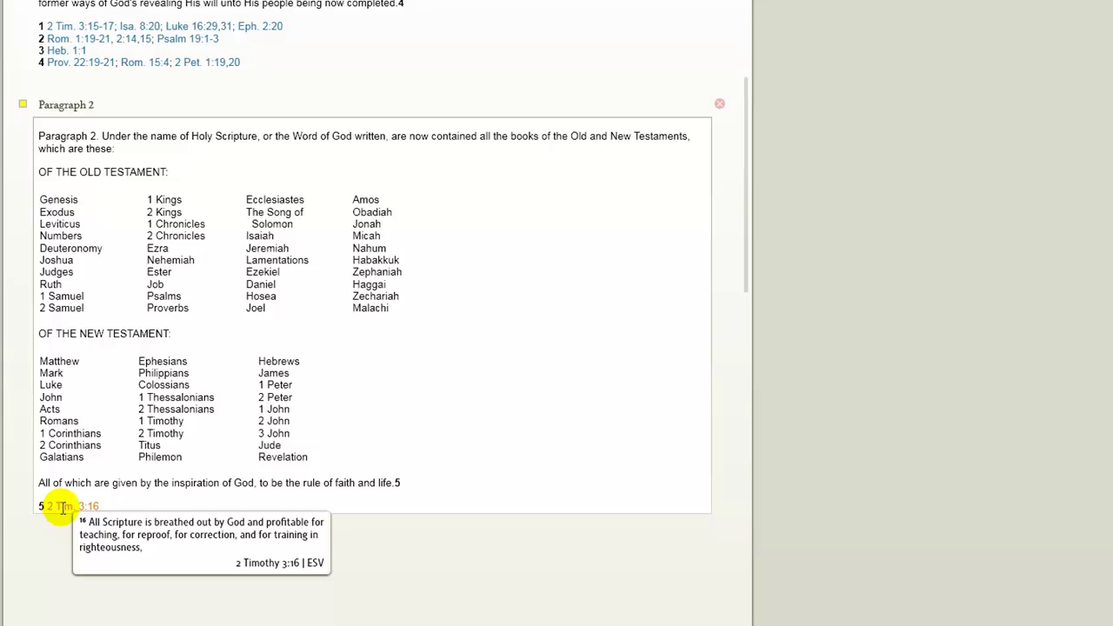
left_click(301, 581)
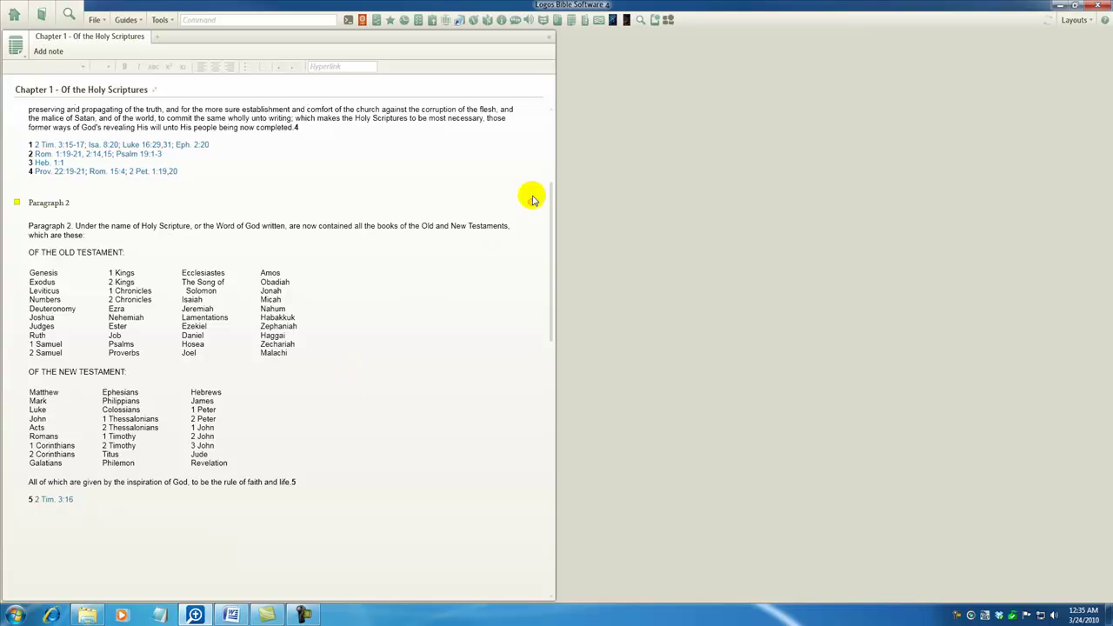
scroll(551, 118, "up", 3)
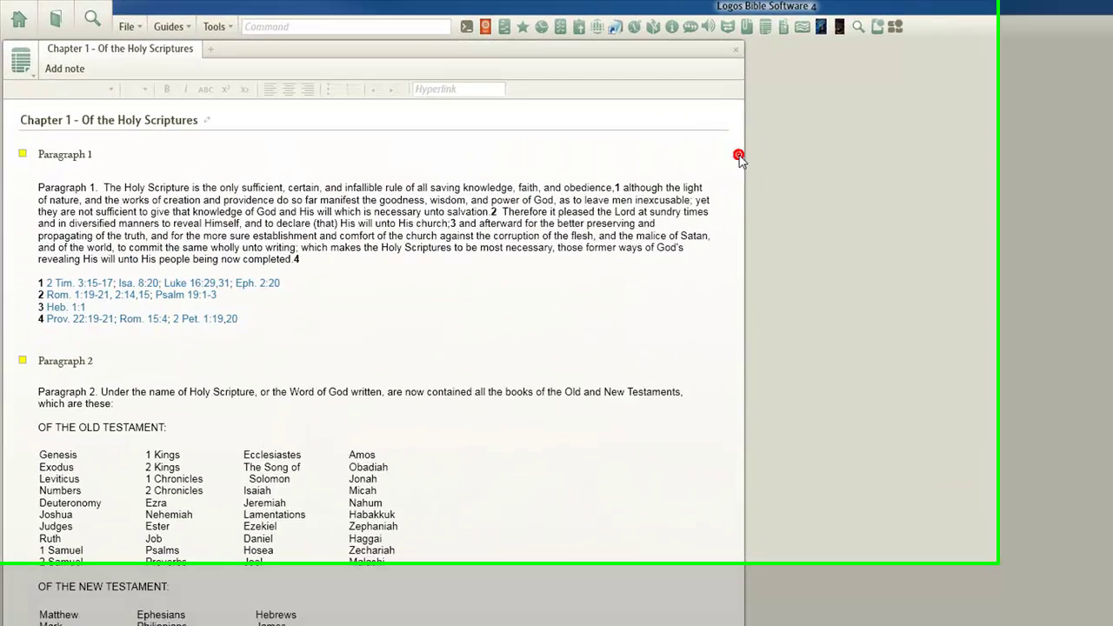